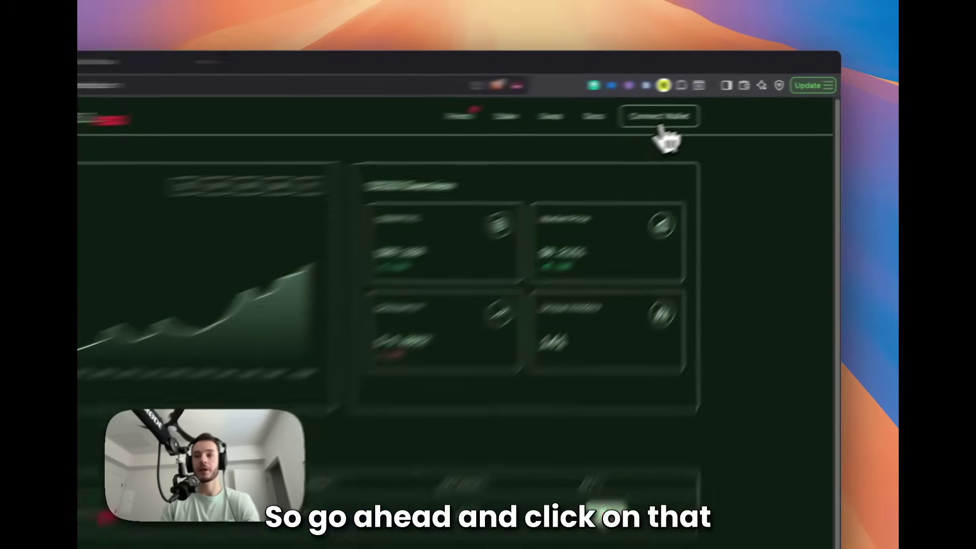
Connect Brave Wallet's Solana Account 1 to OpenDelta and approve the connection
left_click(713, 111)
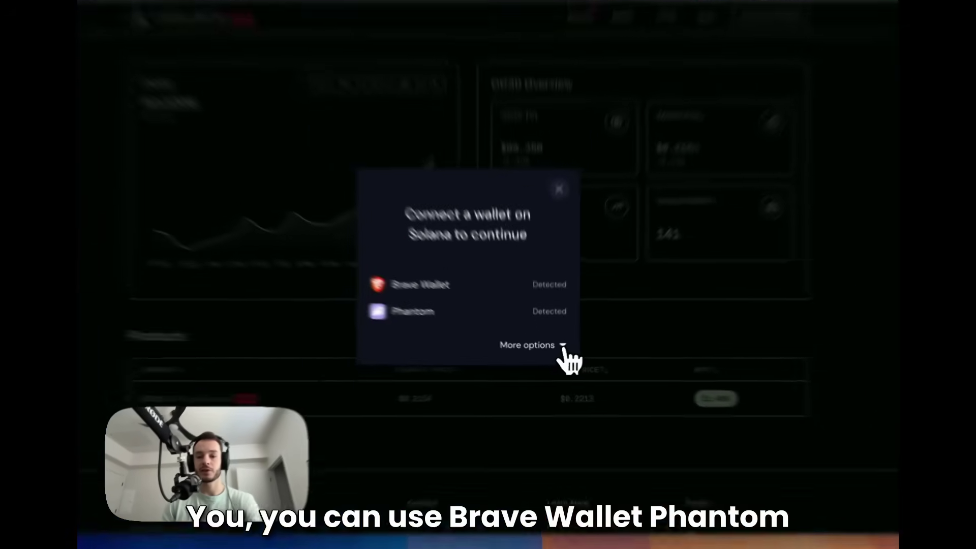
left_click(562, 346)
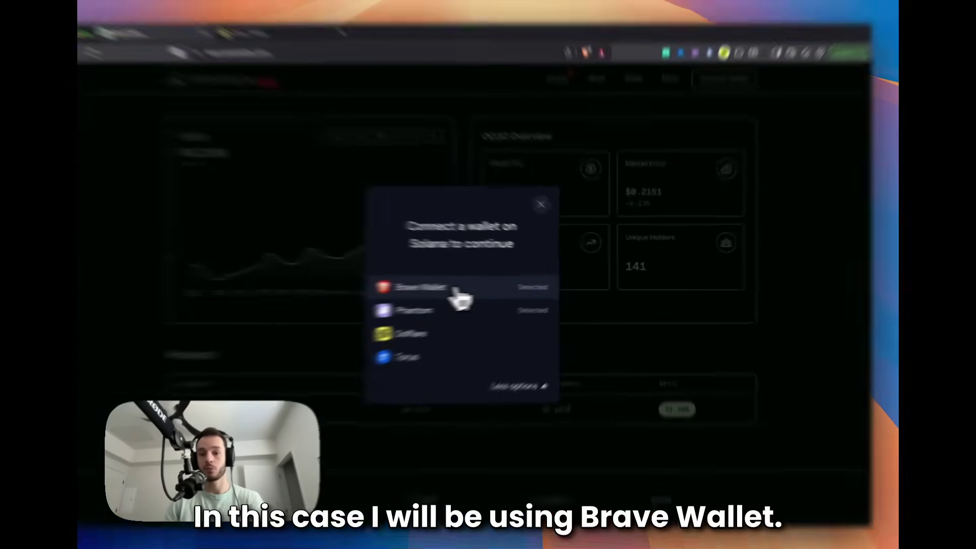
left_click(458, 288)
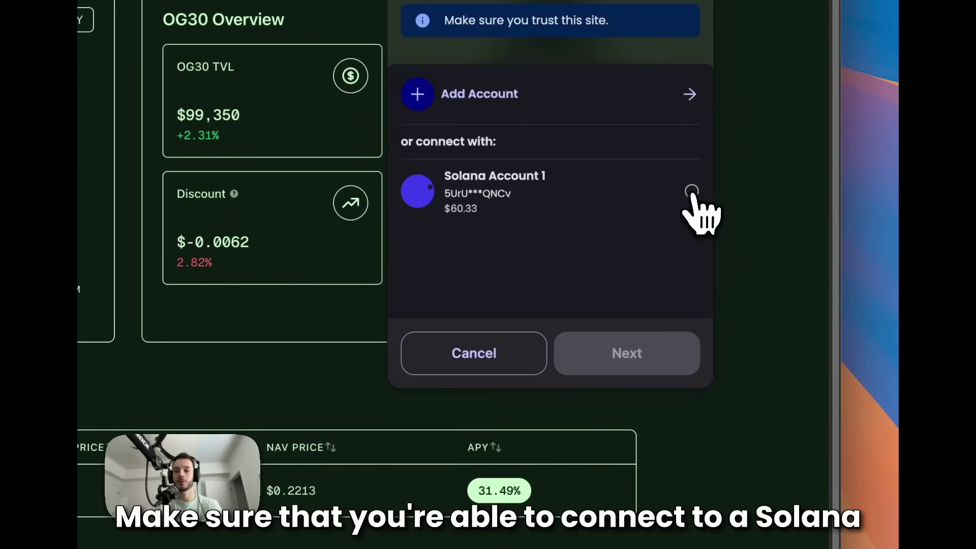
left_click(692, 193)
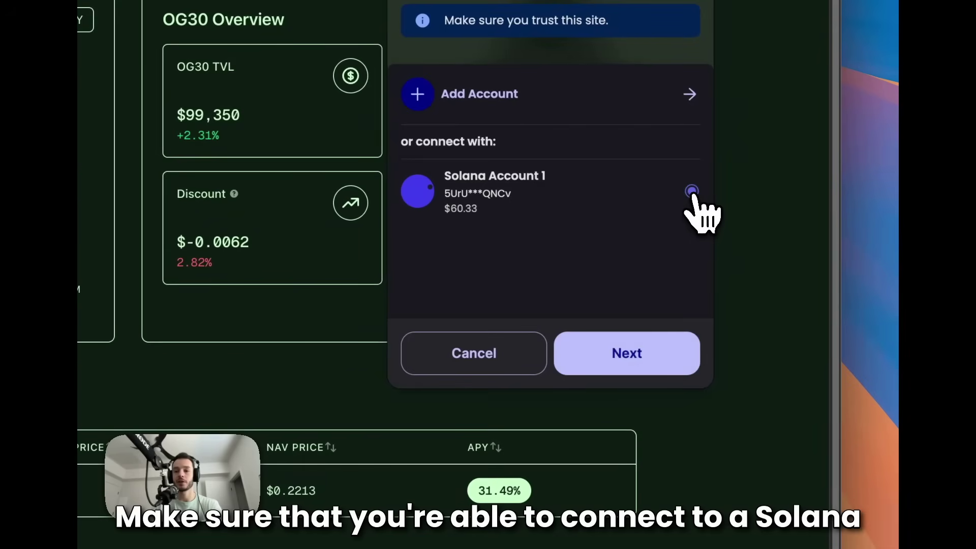
left_click(637, 366)
left_click(639, 365)
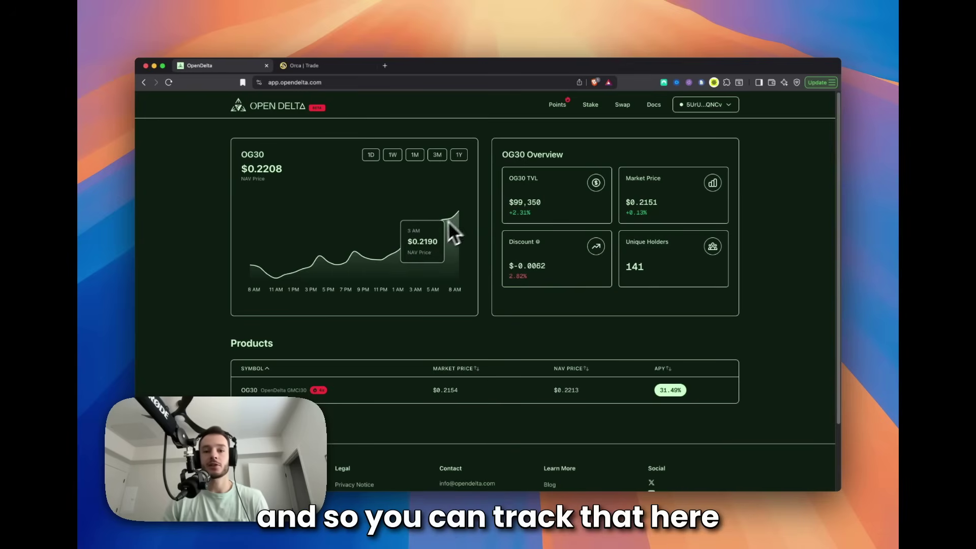
Cycle the OG30 NAV chart through 1D, 1W, 1M, 3M and 1Y, ending on 1M
left_click(380, 133)
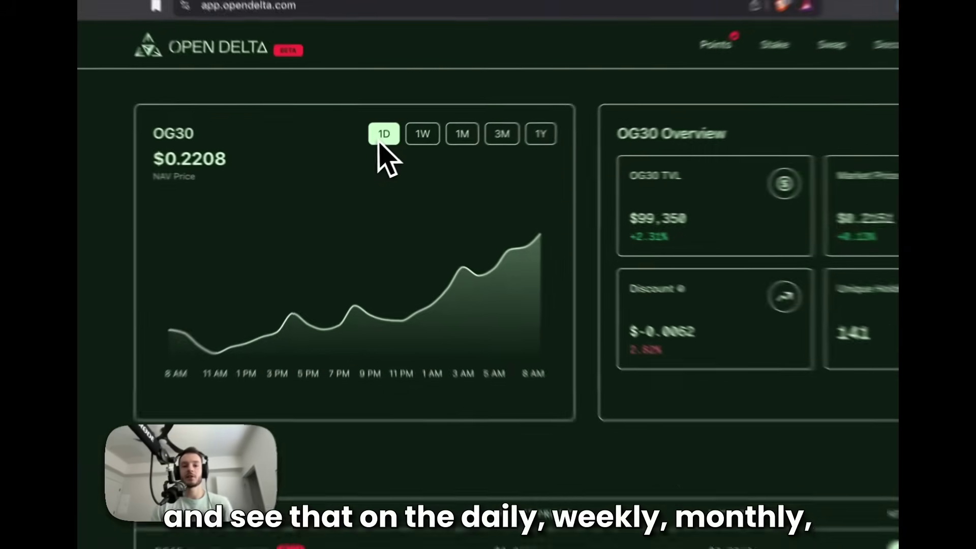
left_click(429, 130)
left_click(475, 130)
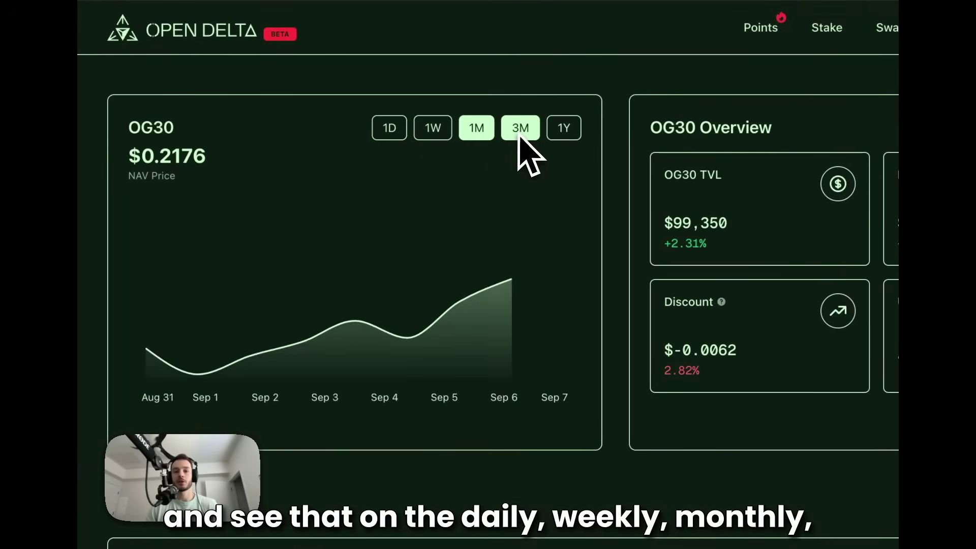
left_click(520, 130)
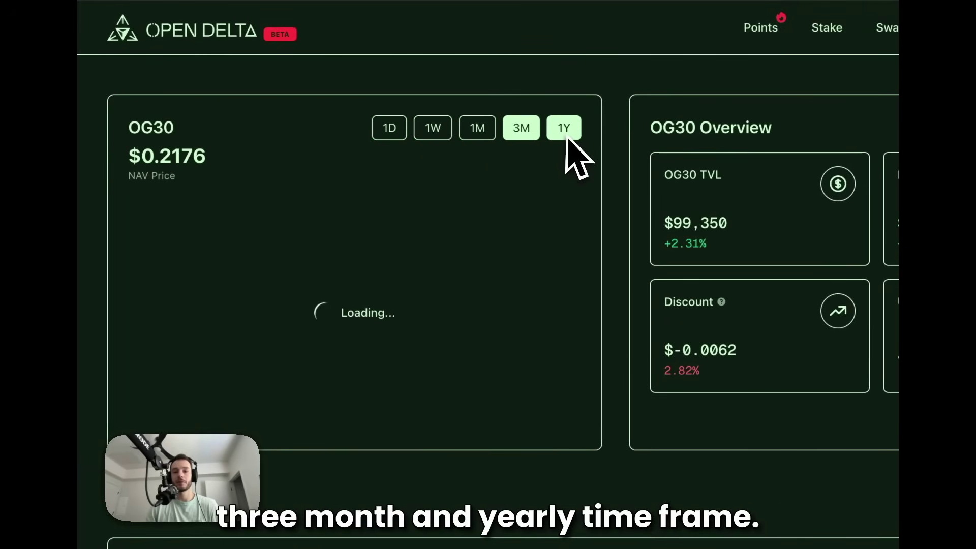
left_click(564, 131)
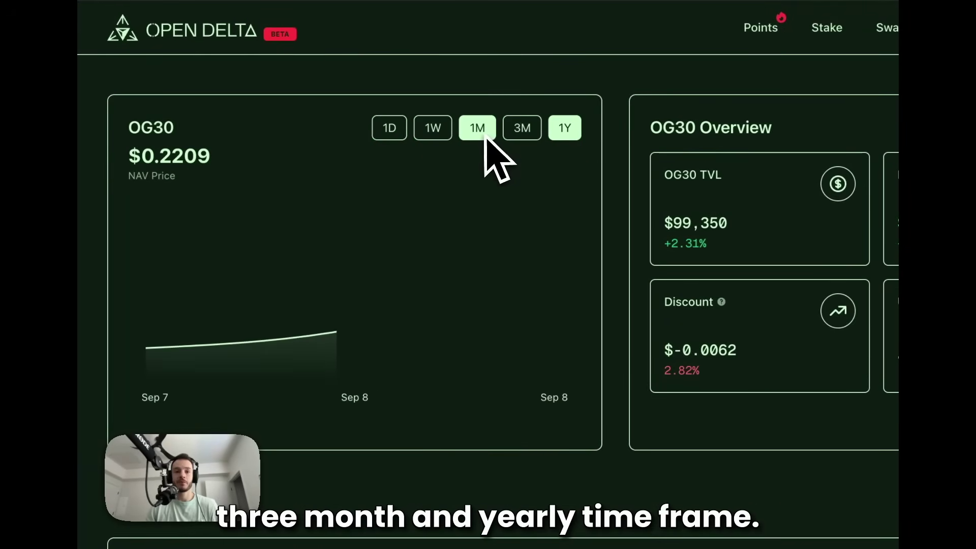
left_click(477, 132)
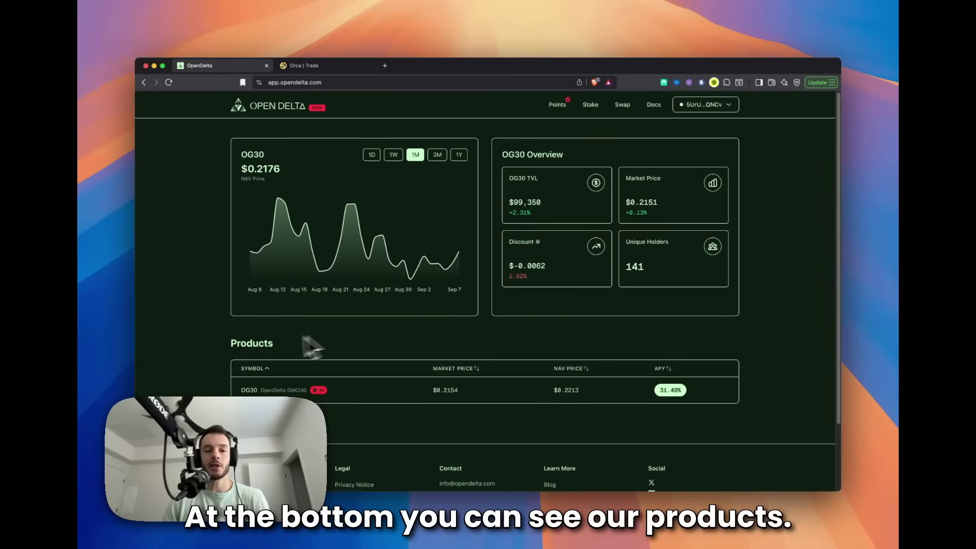
scroll(431, 335, "down", 2)
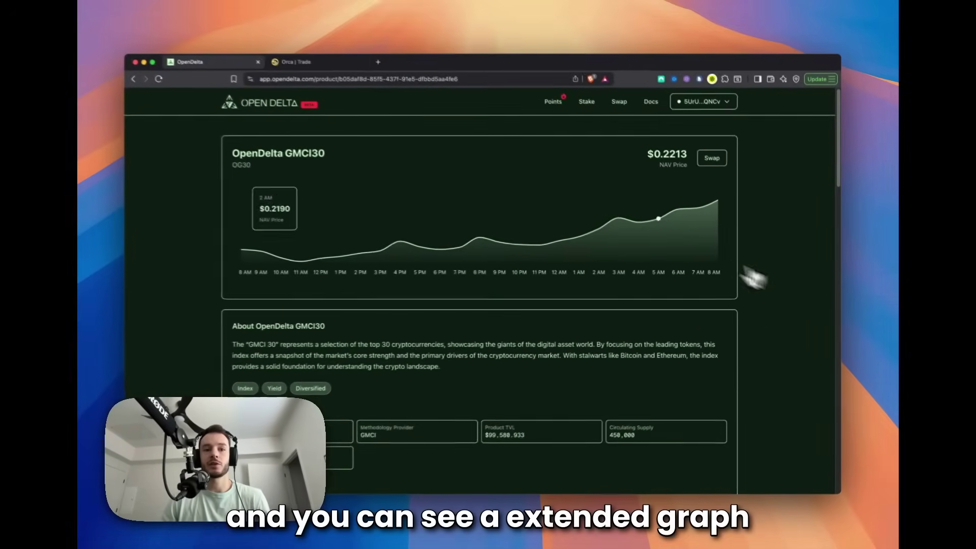
scroll(776, 331, "down", 3)
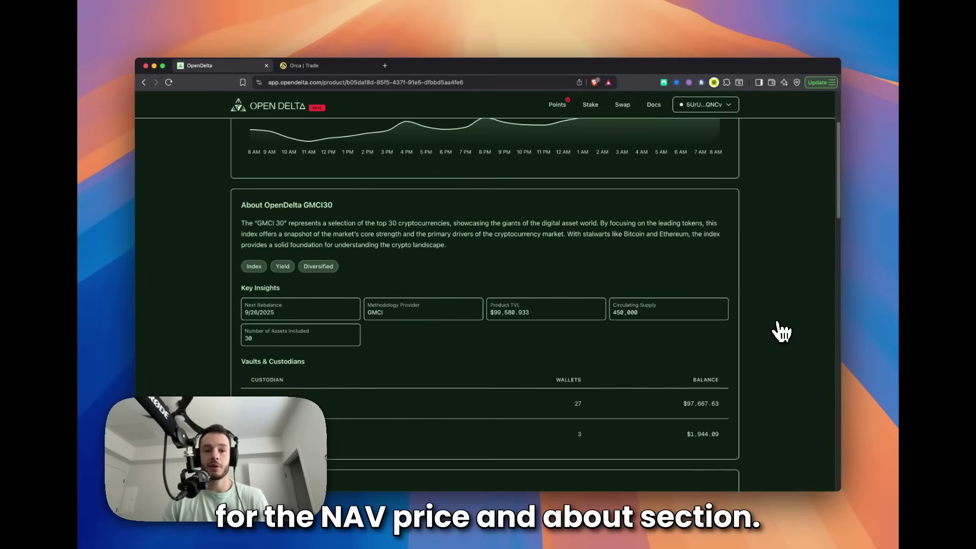
scroll(783, 330, "down", 2)
scroll(405, 220, "down", 1)
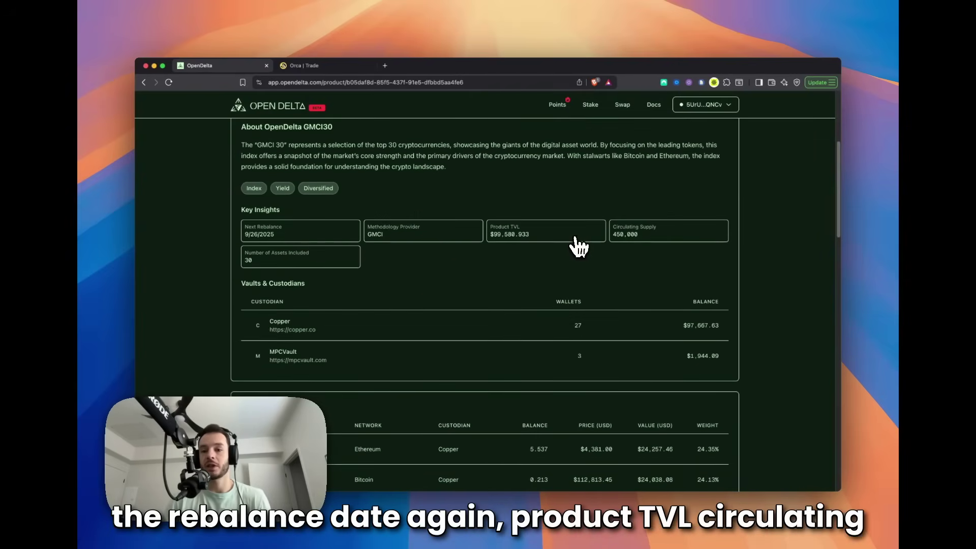
scroll(427, 278, "down", 1)
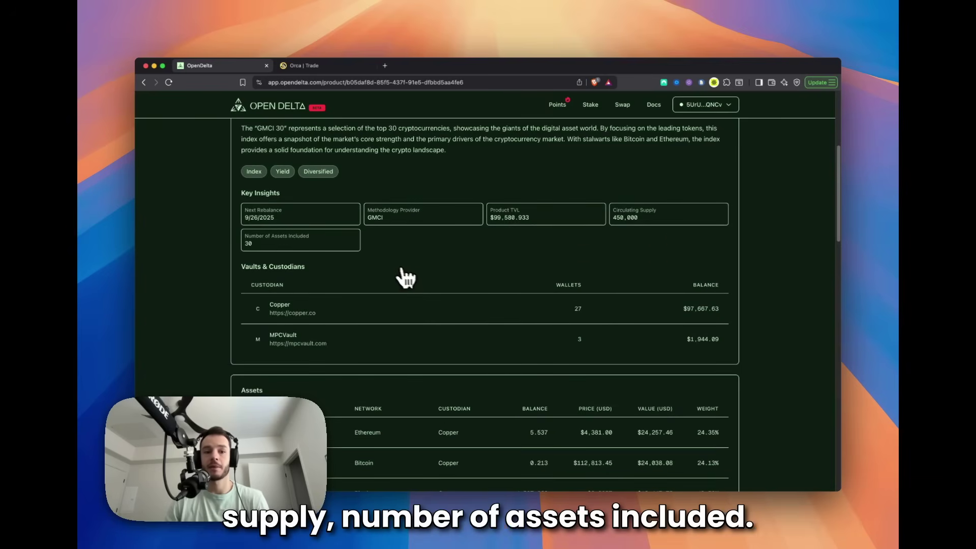
scroll(425, 267, "down", 3)
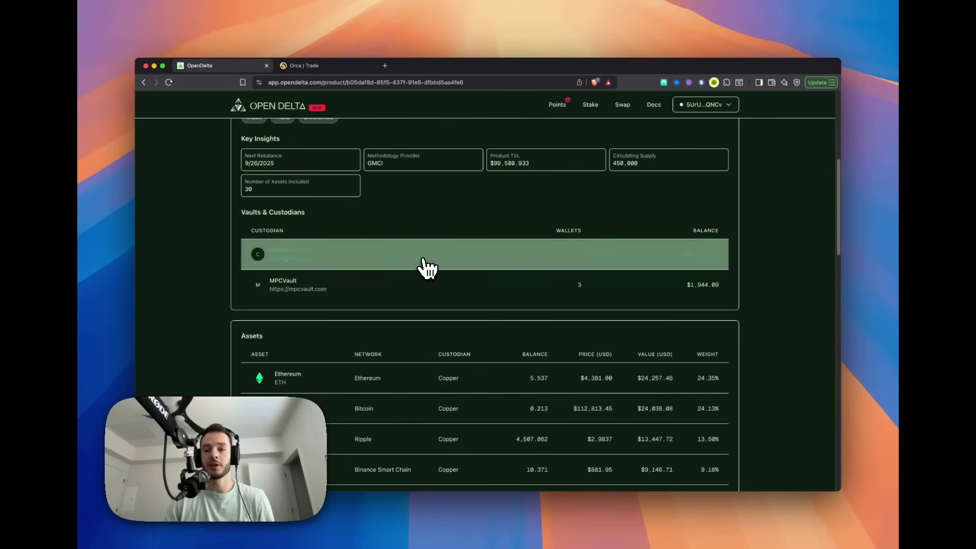
scroll(440, 249, "down", 1)
scroll(447, 308, "down", 5)
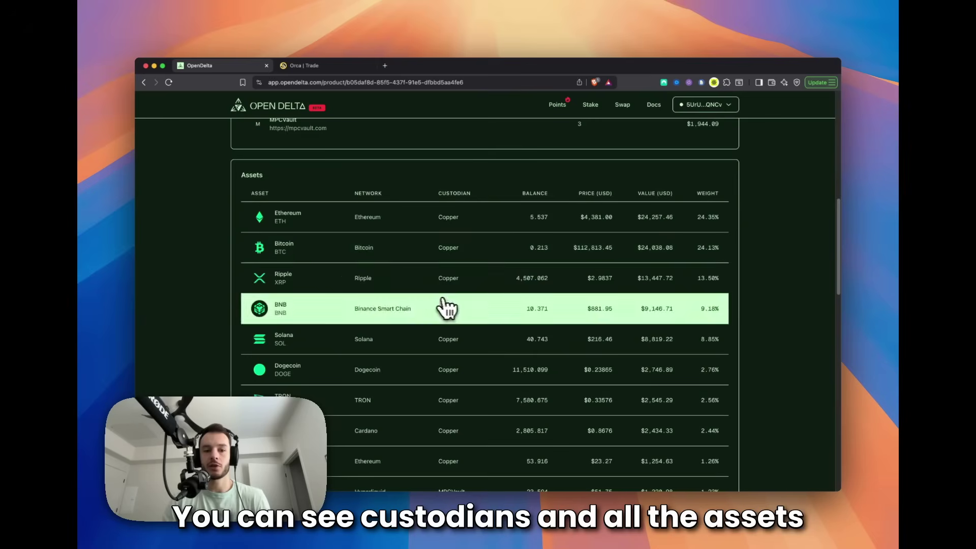
scroll(785, 312, "down", 5)
scroll(784, 334, "up", 3)
scroll(768, 359, "up", 1)
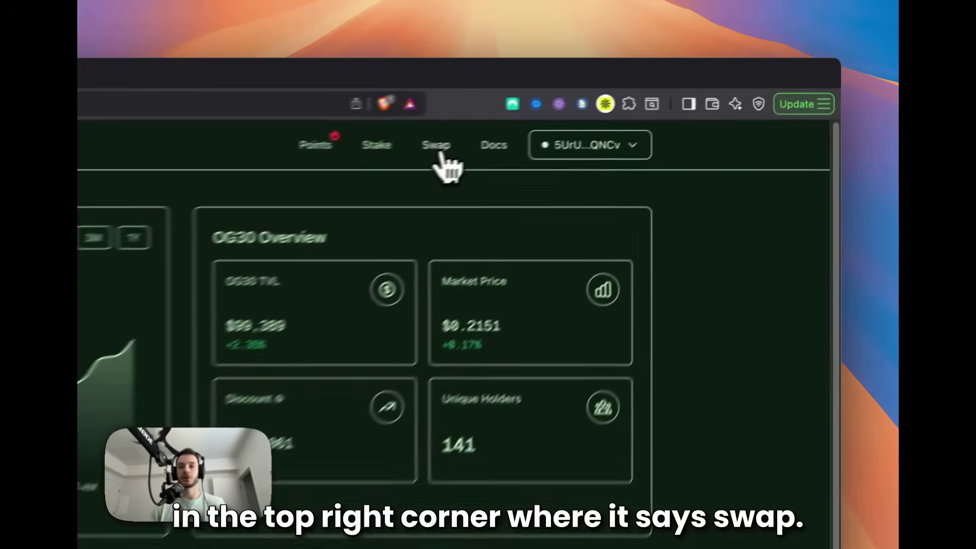
Go to the USDC-to-OG30 swap page and check the Brave Wallet Solana balances and connected wallet
left_click(624, 107)
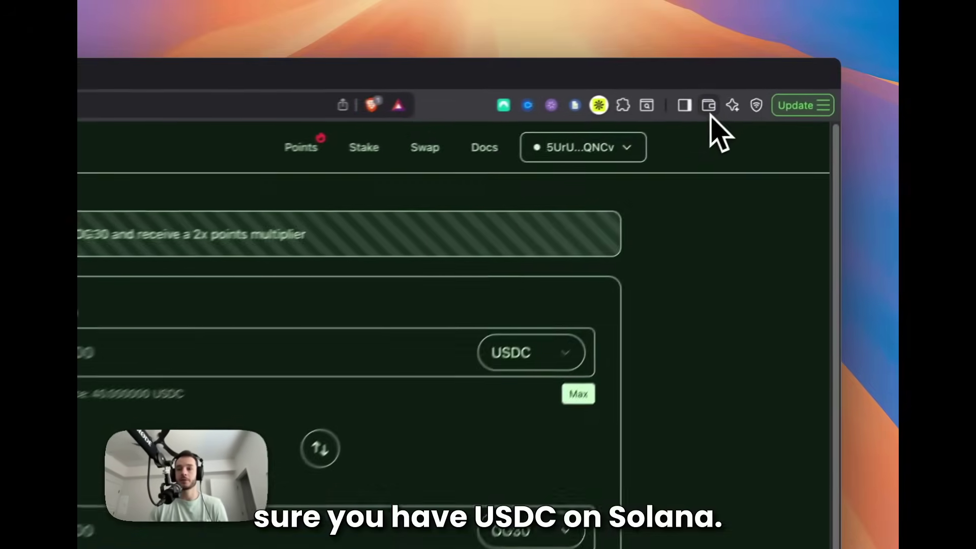
left_click(771, 82)
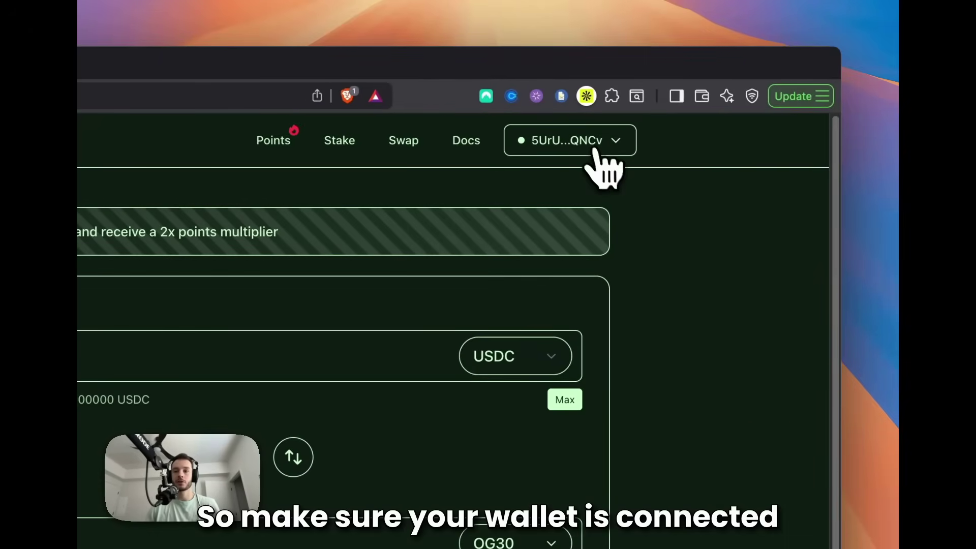
left_click(622, 151)
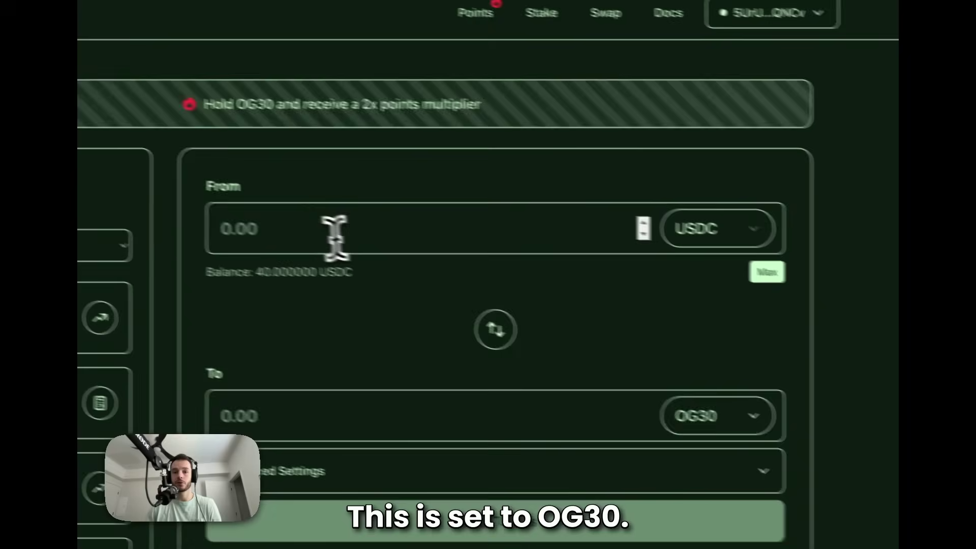
Enter 10 USDC to swap for about 46.22 OG30 and confirm the 1% slippage tolerance
left_click(371, 246)
type("10")
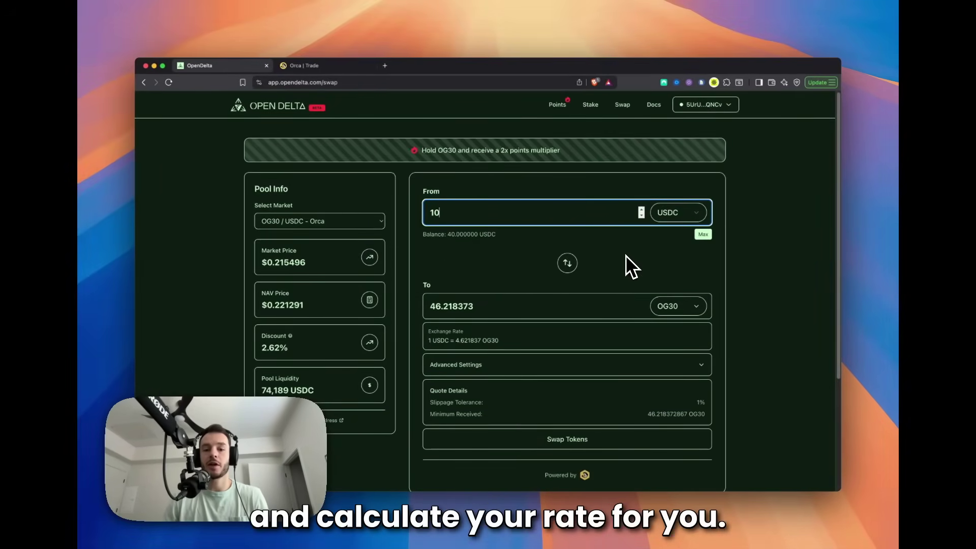
scroll(772, 273, "down", 3)
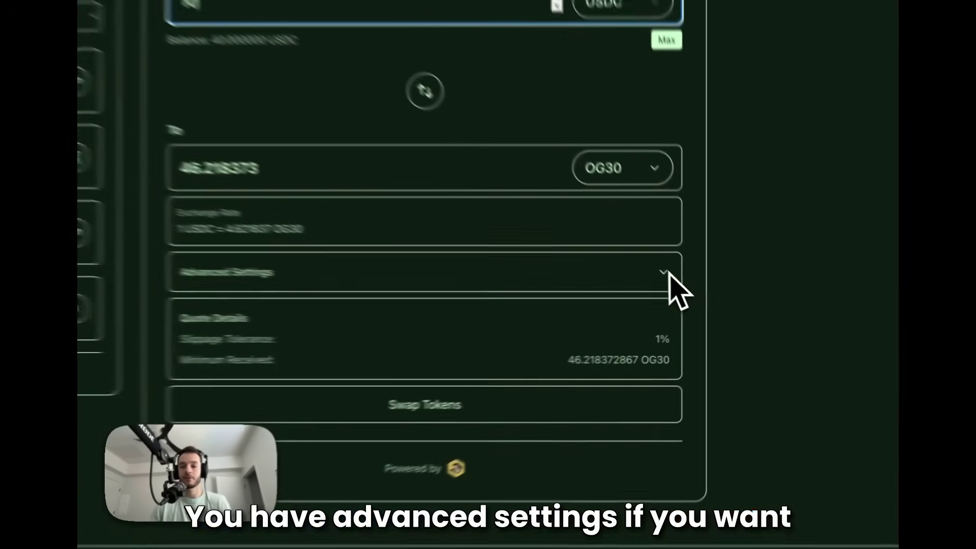
left_click(700, 304)
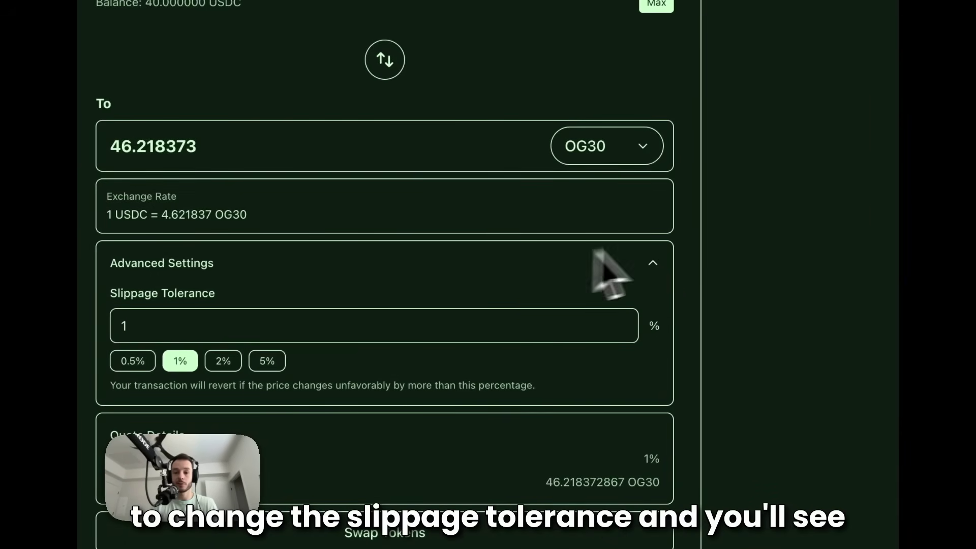
left_click(650, 264)
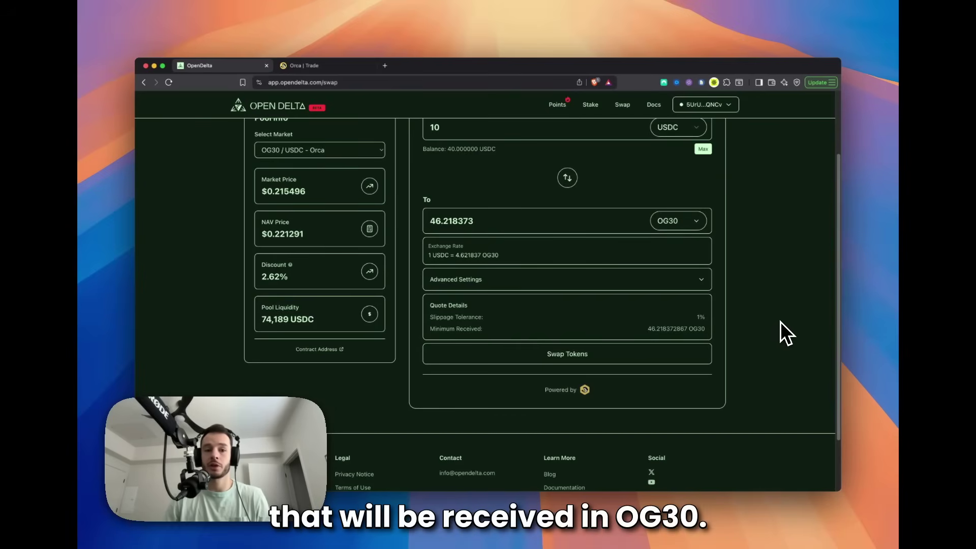
scroll(780, 321, "up", 2)
scroll(775, 316, "down", 1)
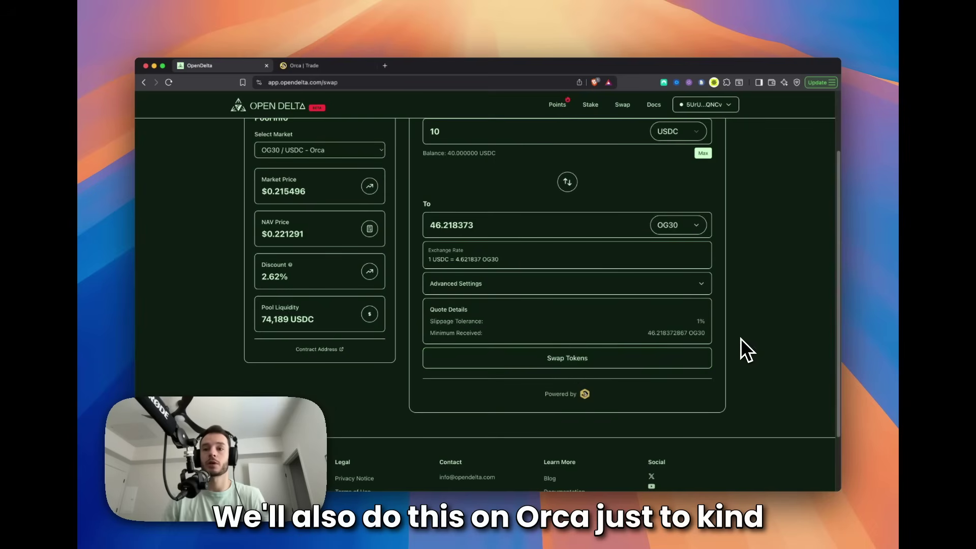
scroll(741, 338, "up", 1)
scroll(745, 337, "up", 1)
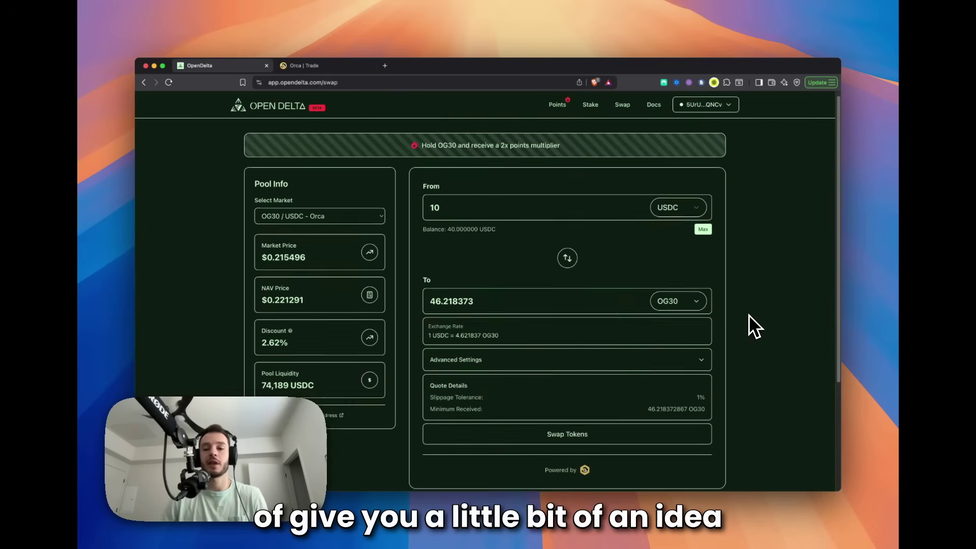
scroll(749, 315, "down", 1)
Submit the 10 USDC swap, pass the risk warning and sign it in the wallet
left_click(583, 424)
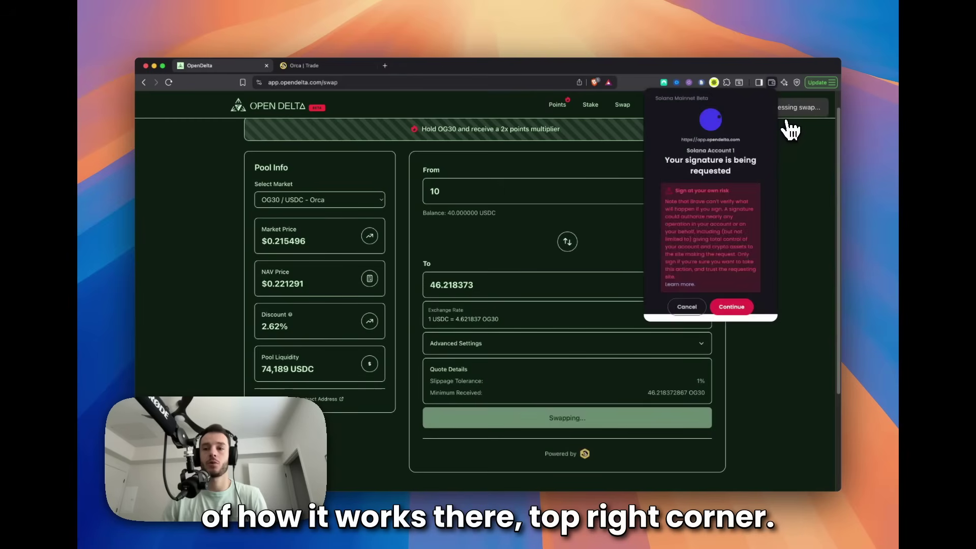
left_click(734, 308)
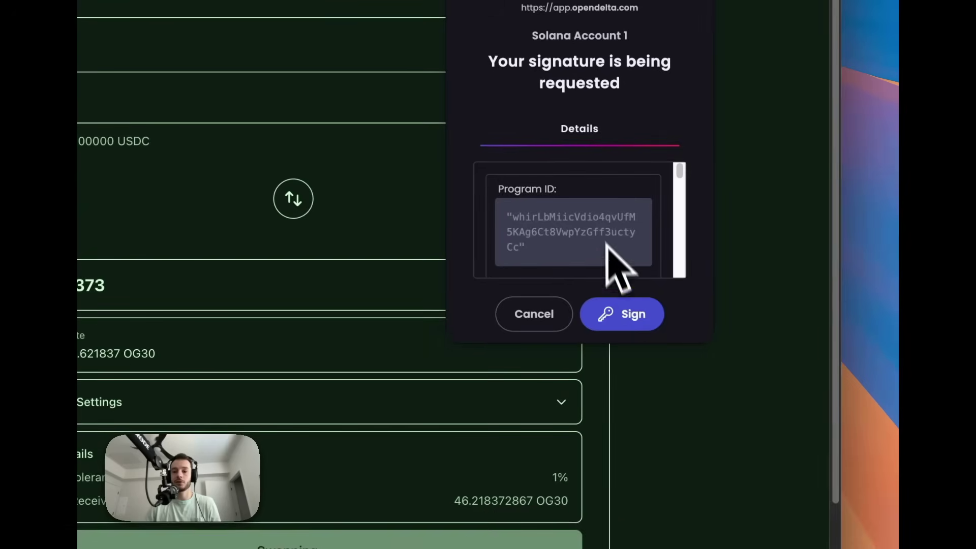
scroll(610, 244, "down", 3)
scroll(617, 251, "down", 3)
scroll(617, 257, "up", 3)
scroll(621, 251, "up", 5)
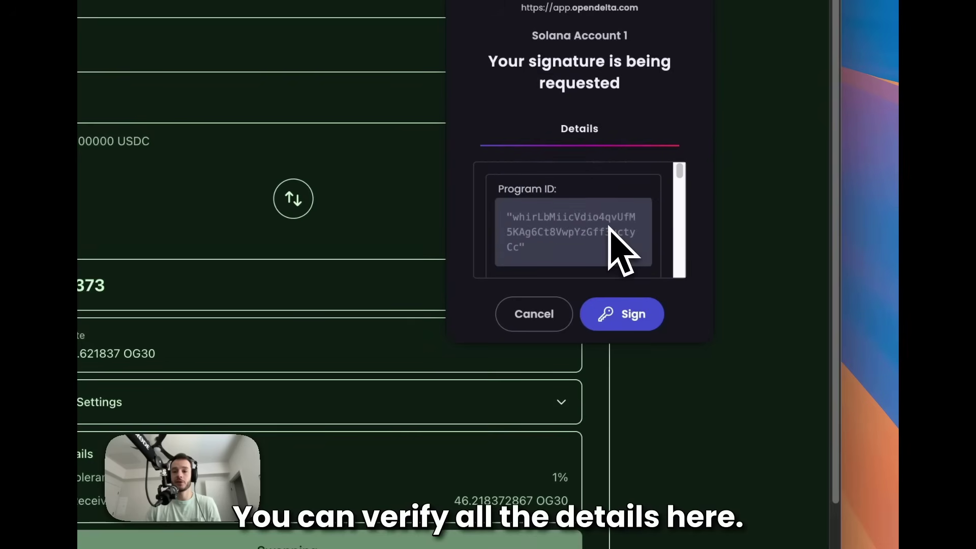
left_click(633, 336)
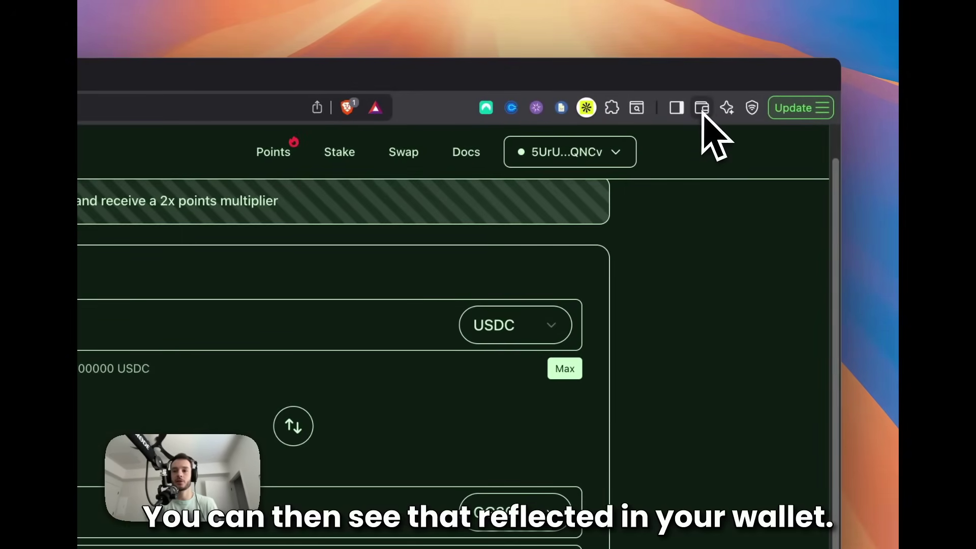
Check the new OG30 balance in the wallet, then flip the swap direction and back
left_click(702, 109)
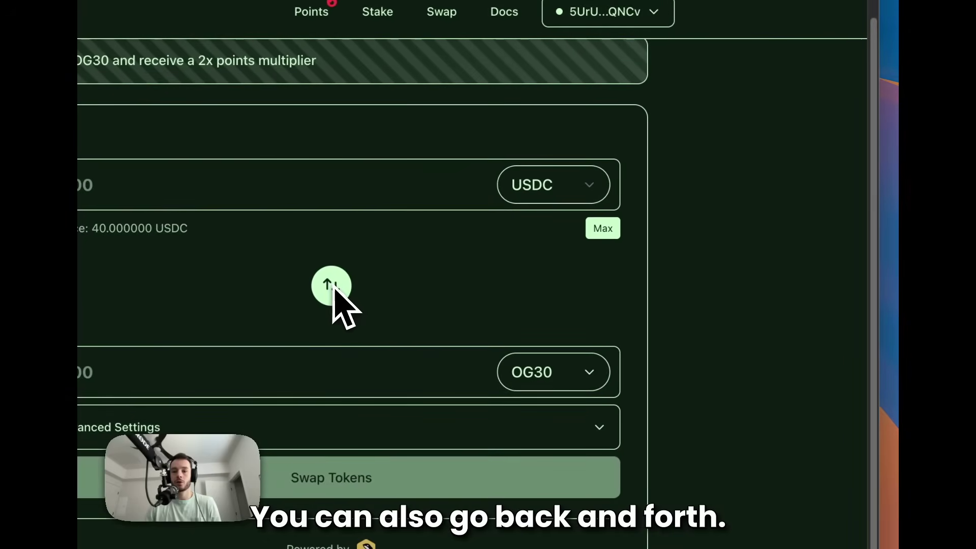
left_click(331, 288)
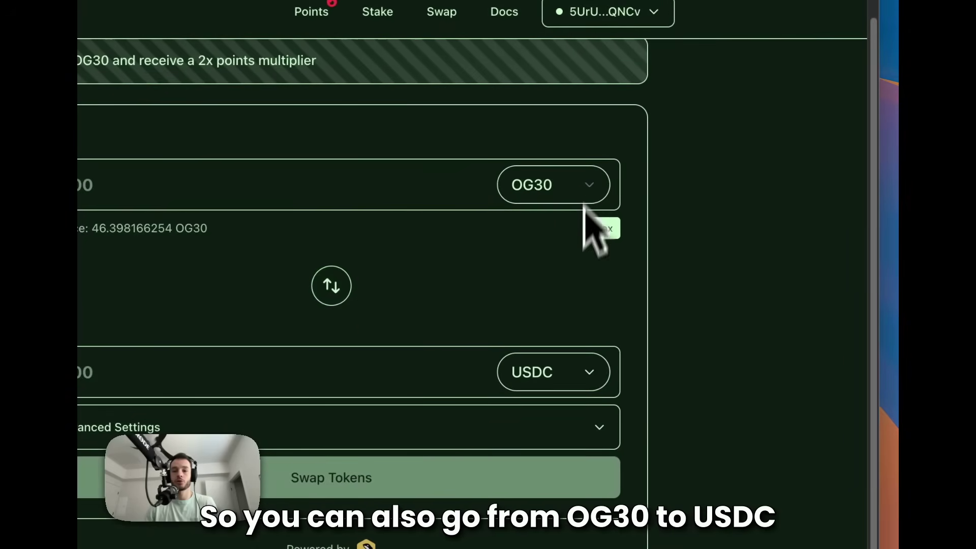
left_click(334, 291)
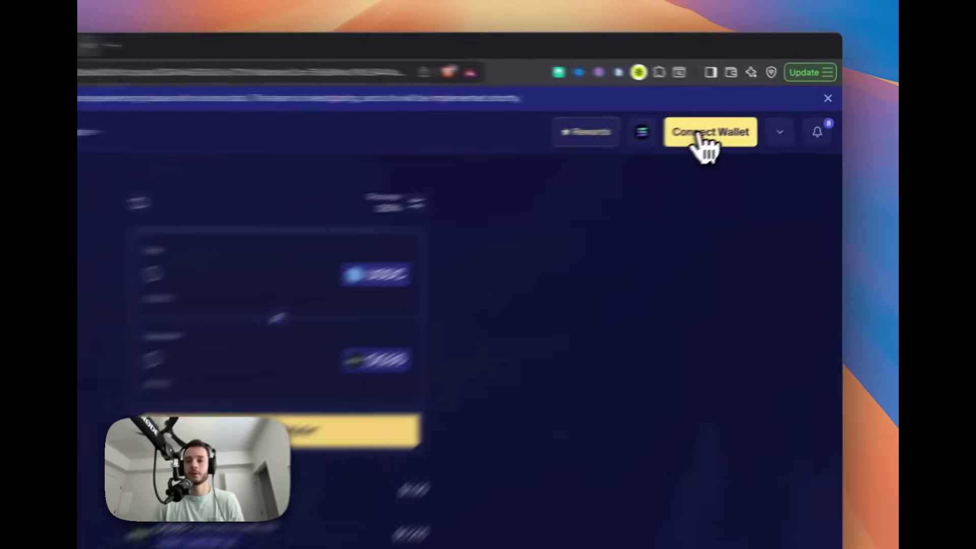
Connect Brave Wallet's Solana Account 1 to Orca and grant the connection
left_click(751, 122)
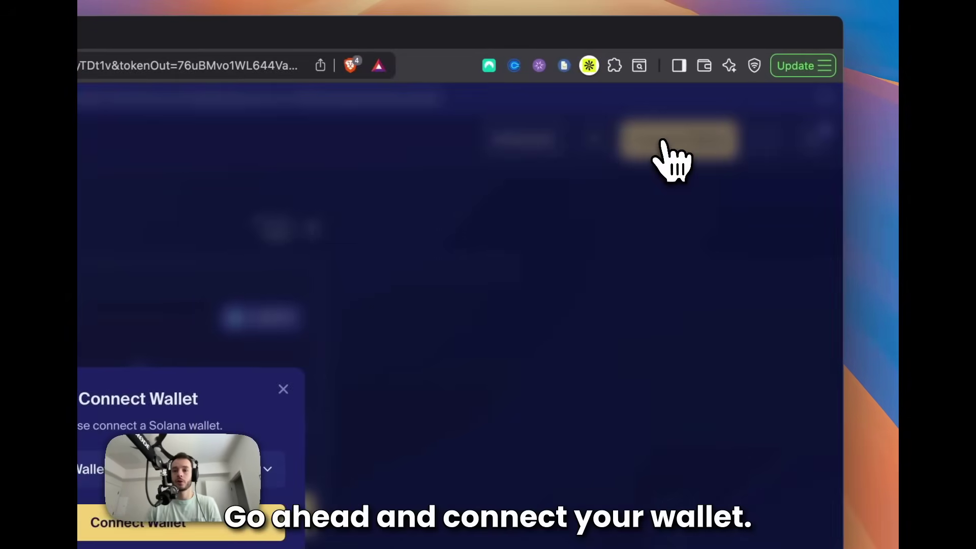
left_click(397, 276)
left_click(382, 281)
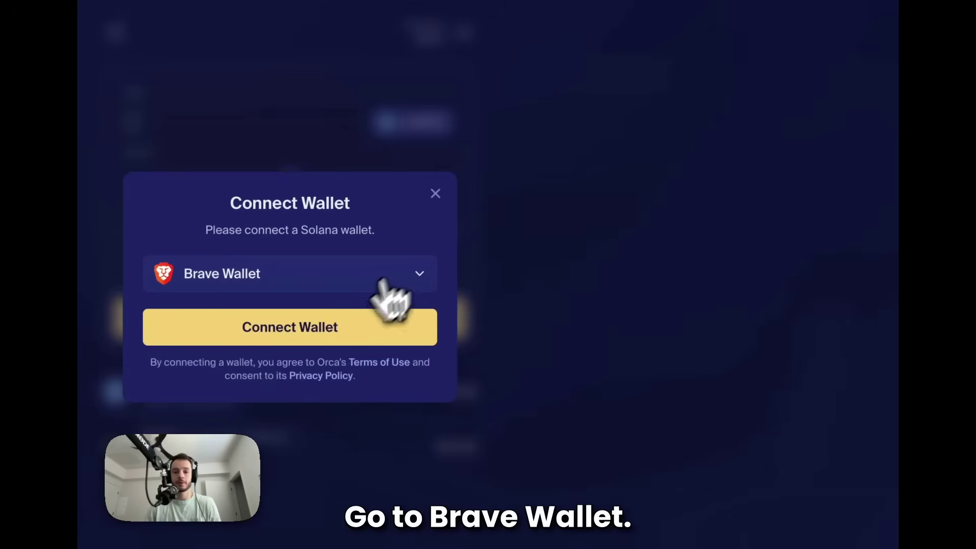
left_click(315, 329)
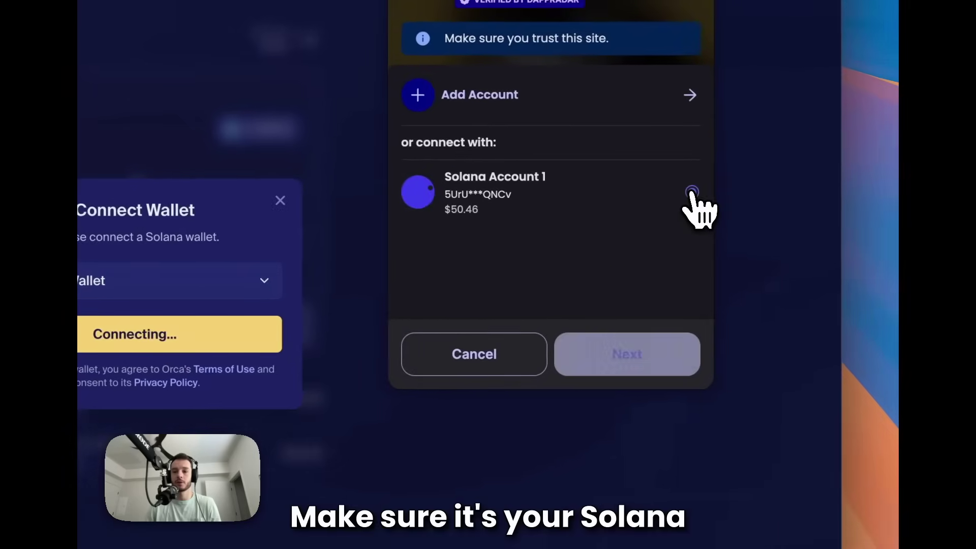
left_click(691, 194)
left_click(630, 353)
left_click(628, 360)
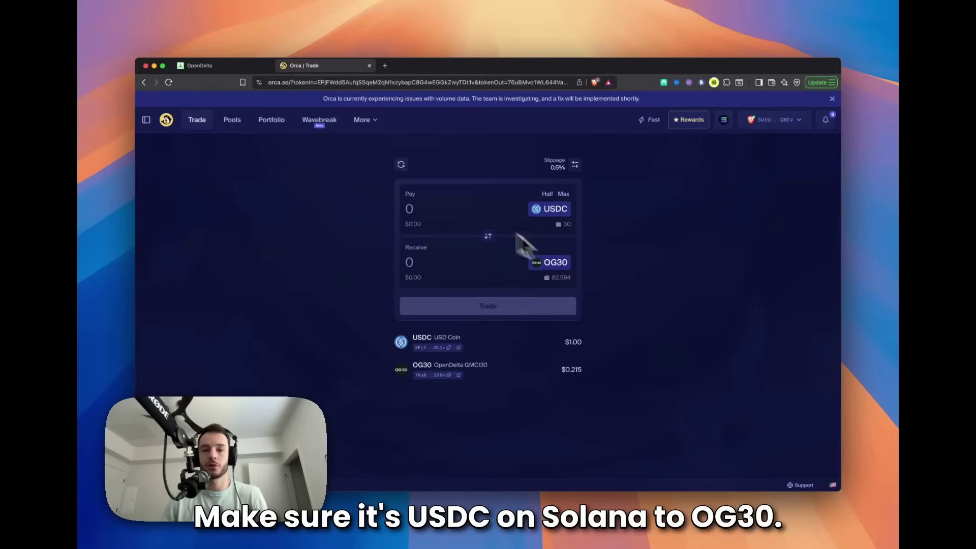
Trade 10 USDC for about 46.19 OG30 on Orca and sign the transaction
left_click(442, 210)
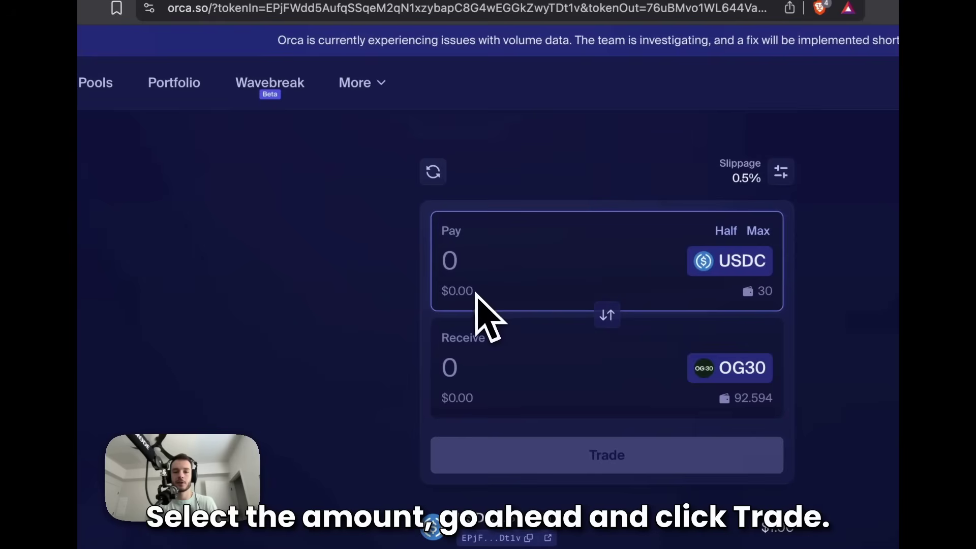
type("10")
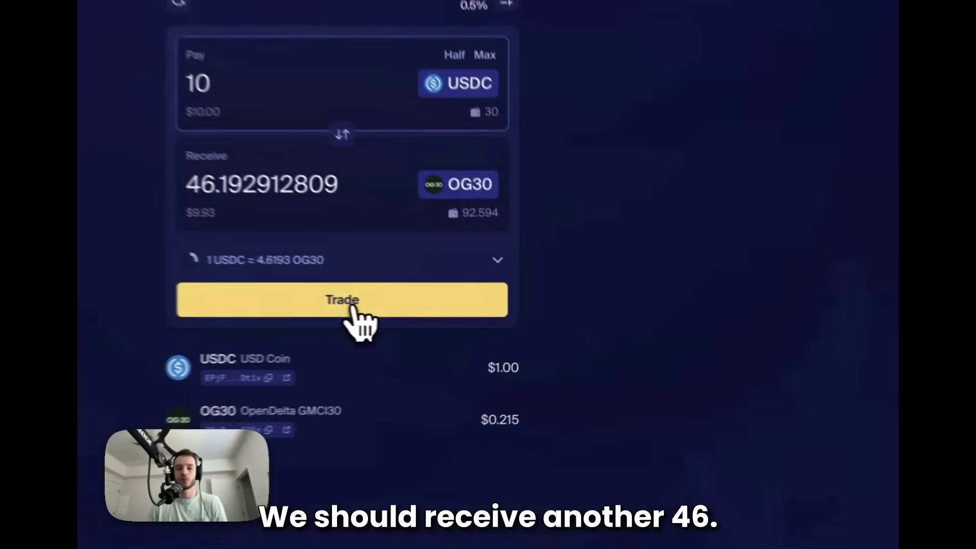
left_click(496, 330)
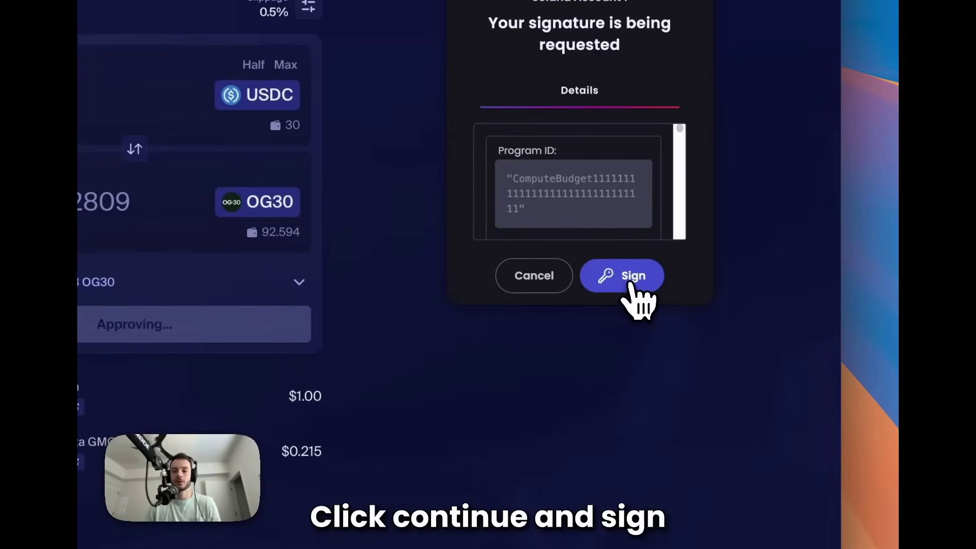
left_click(632, 284)
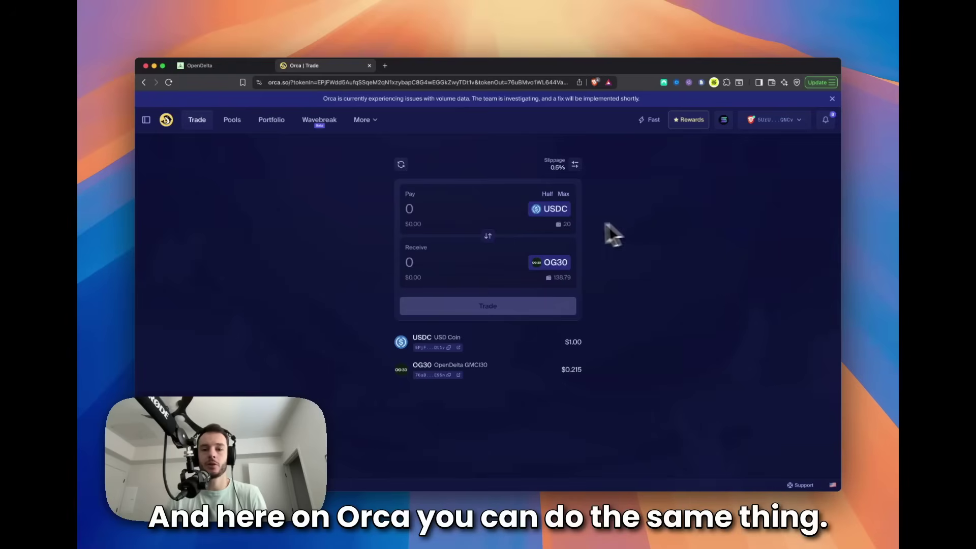
Flip the Orca trade direction and back, then view the wallet's account assets
left_click(489, 238)
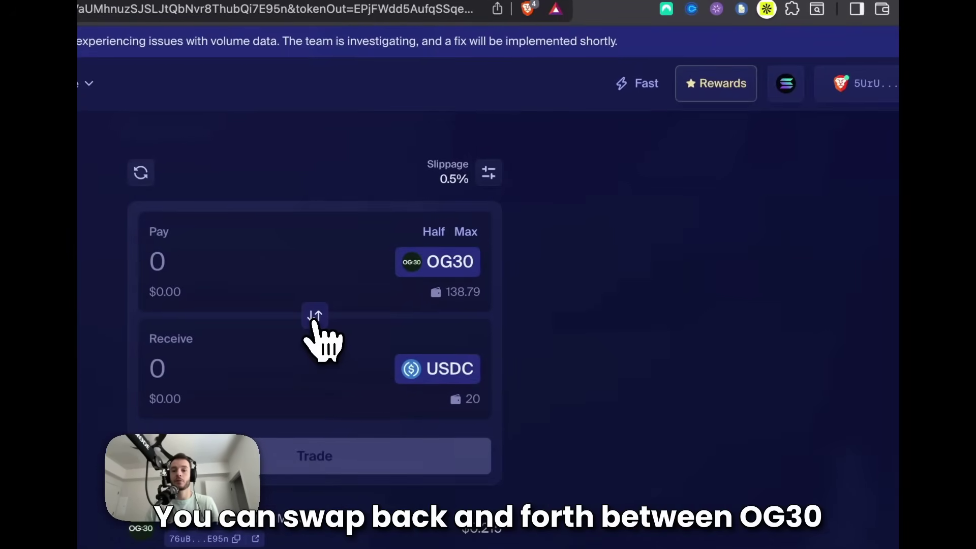
left_click(314, 316)
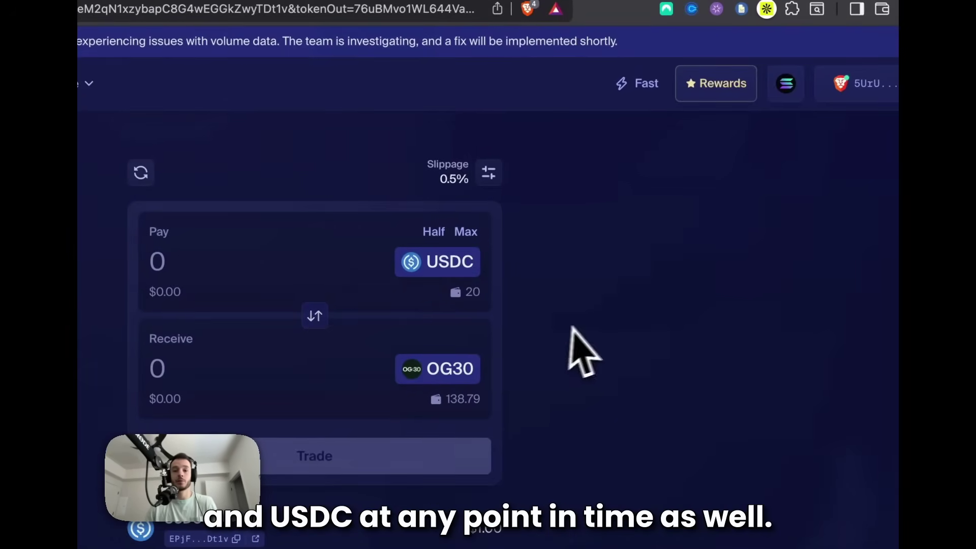
left_click(771, 83)
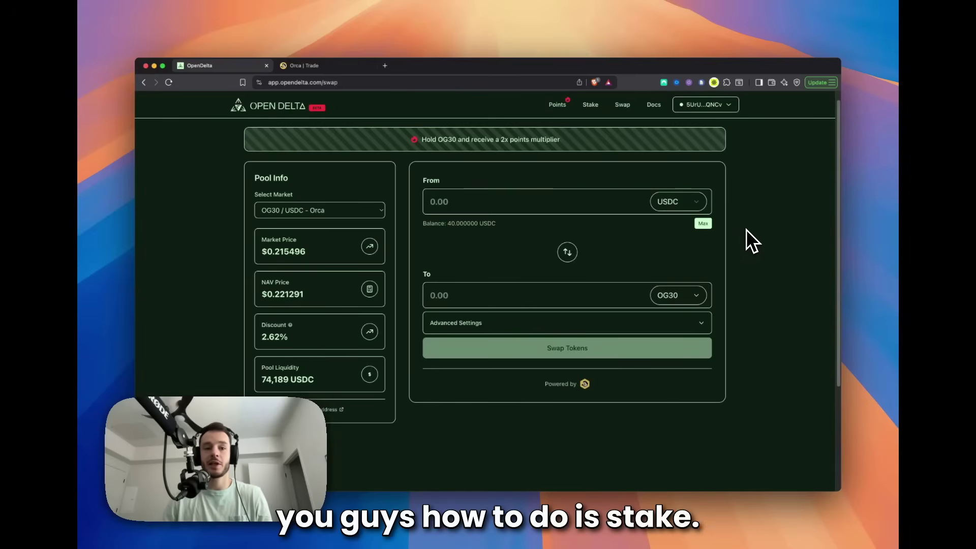
Go to the staking page, glance at the unstake option and return to stake mode
left_click(590, 107)
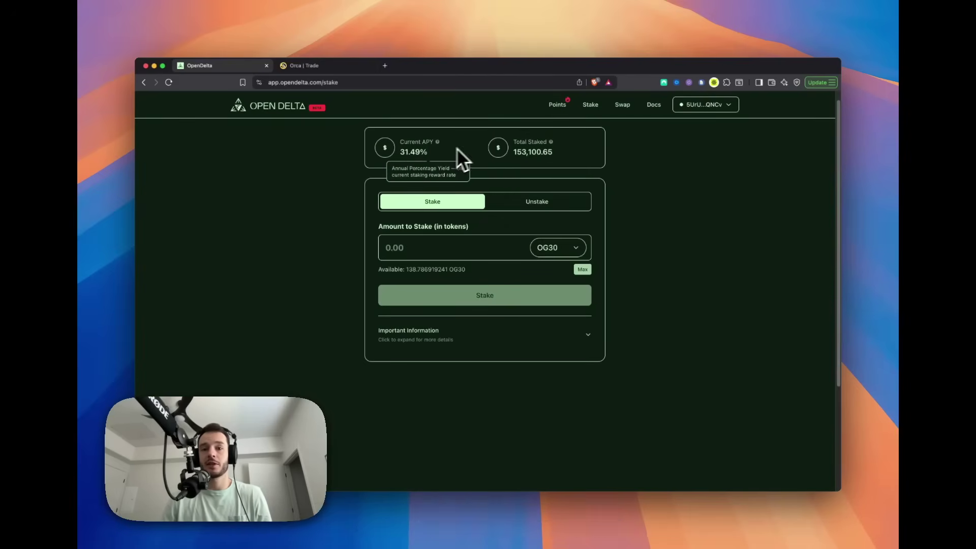
mouse_move(551, 143)
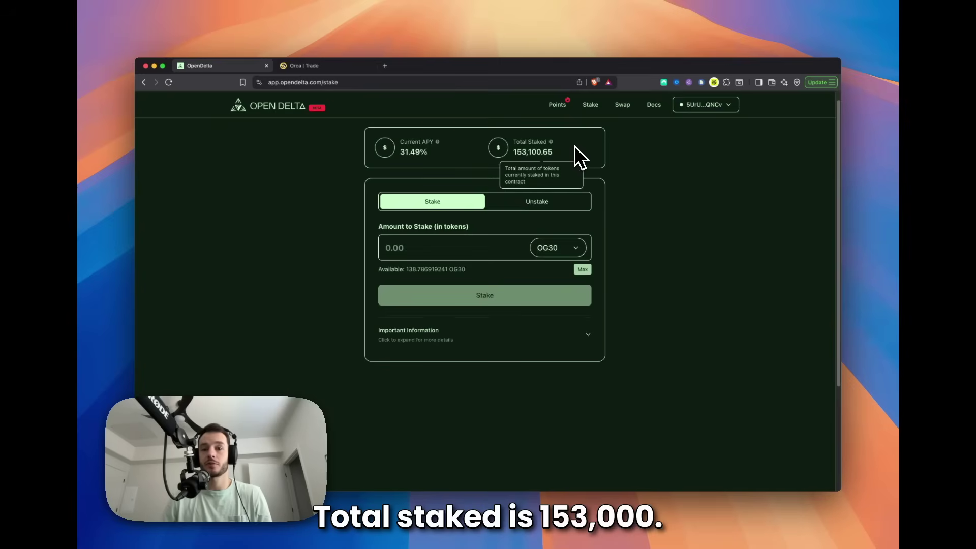
scroll(710, 200, "down", 1)
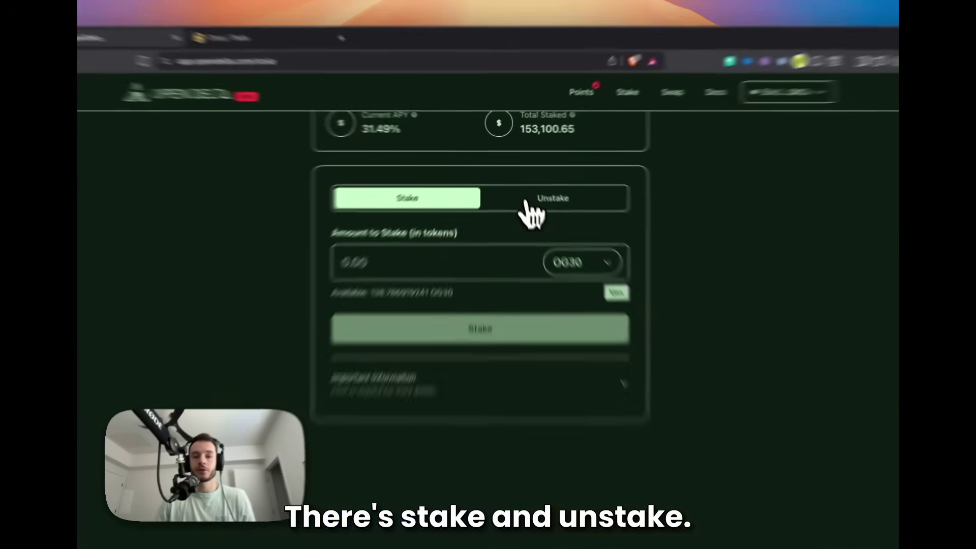
left_click(535, 183)
left_click(441, 185)
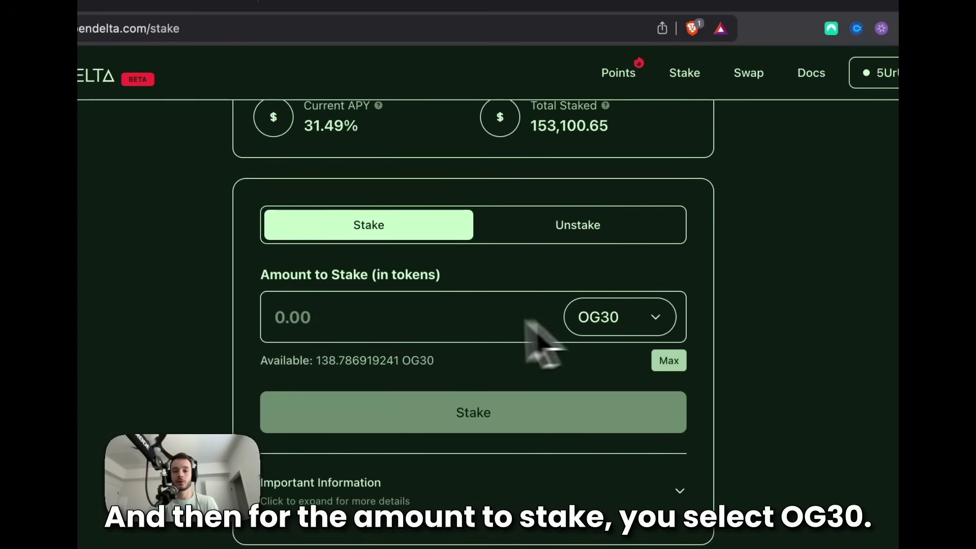
Enter 50 OG30 to stake, review the important information and submit the stake
left_click(444, 317)
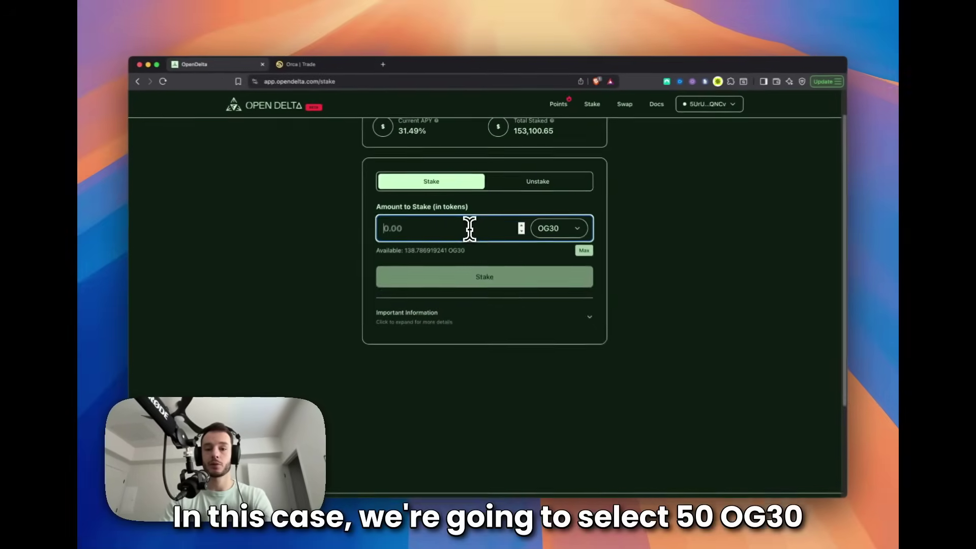
type("50")
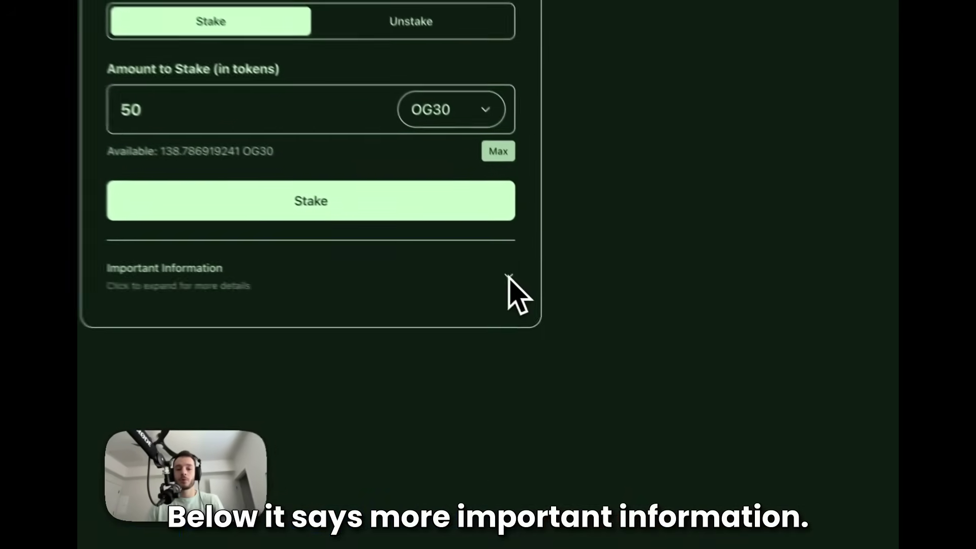
left_click(587, 315)
scroll(502, 284, "down", 1)
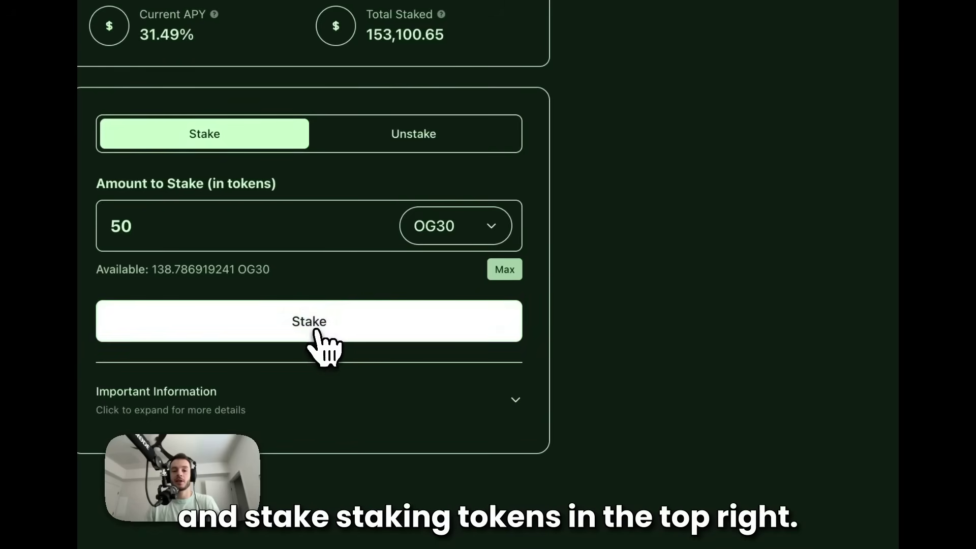
left_click(316, 327)
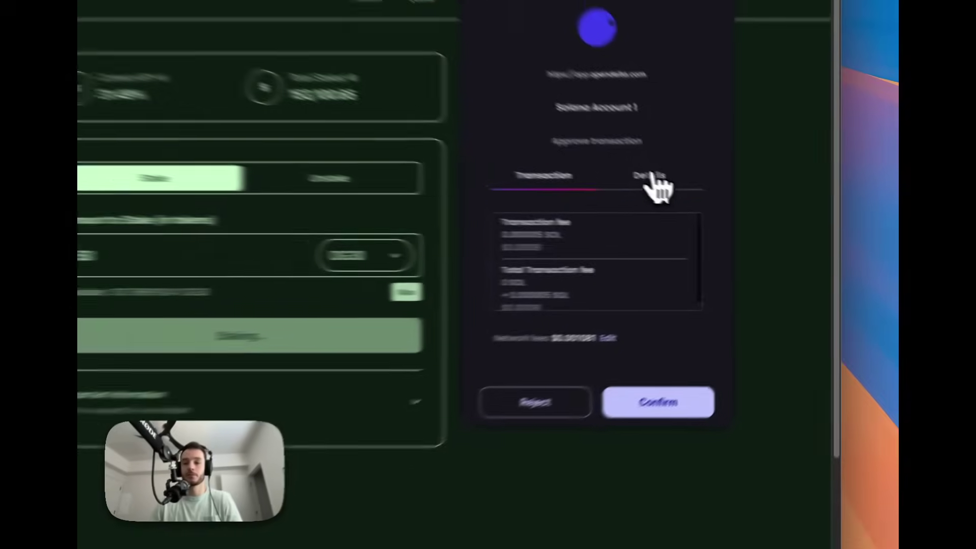
Review the transaction details, confirm the 50 OG30 stake, then view it in wallet activity
left_click(727, 211)
left_click(665, 211)
left_click(611, 428)
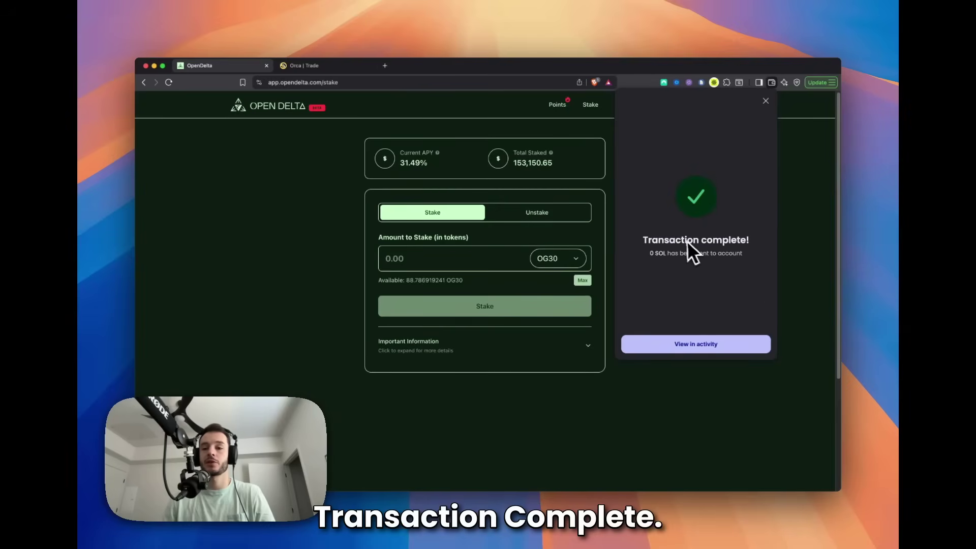
left_click(695, 345)
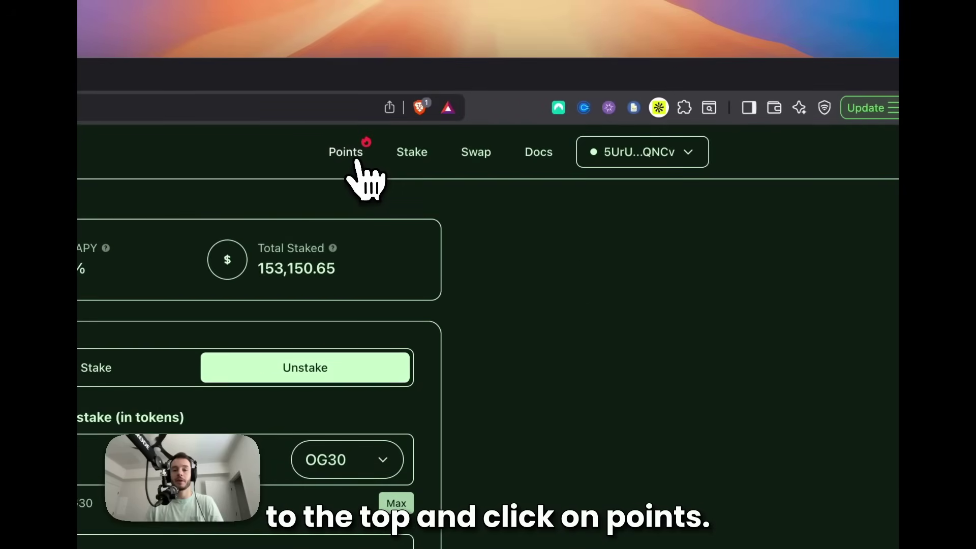
Go to the OpenDelta points page listing Social, In-App and On-Chain actions
left_click(355, 158)
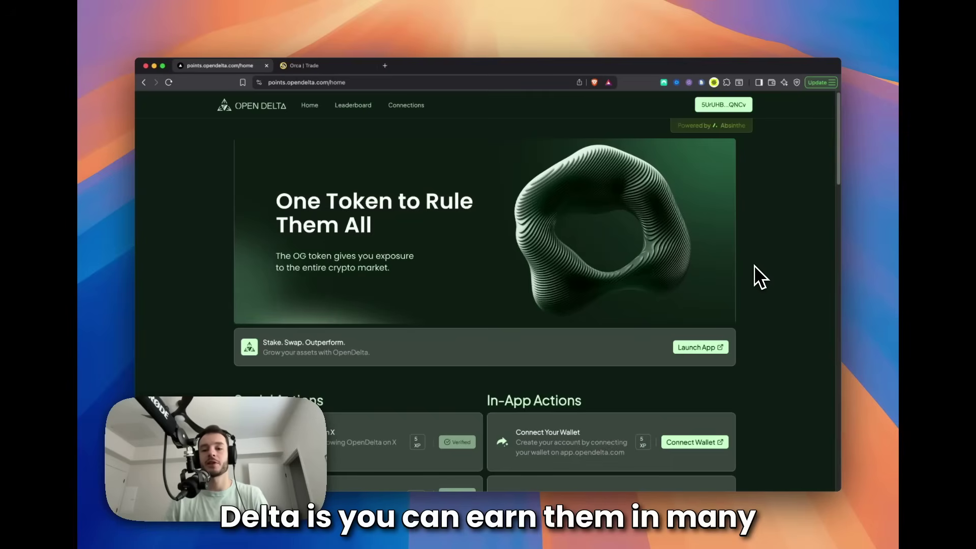
scroll(754, 266, "down", 3)
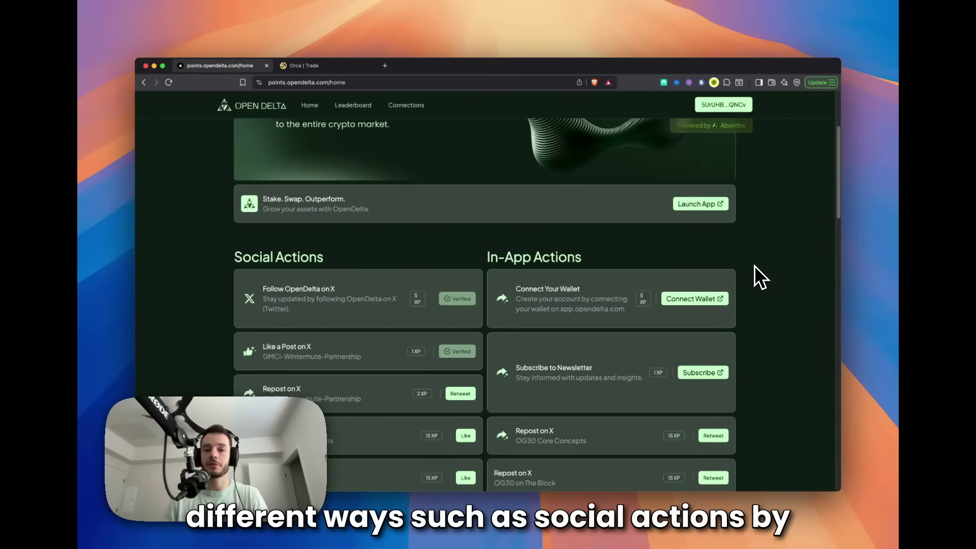
scroll(754, 266, "down", 2)
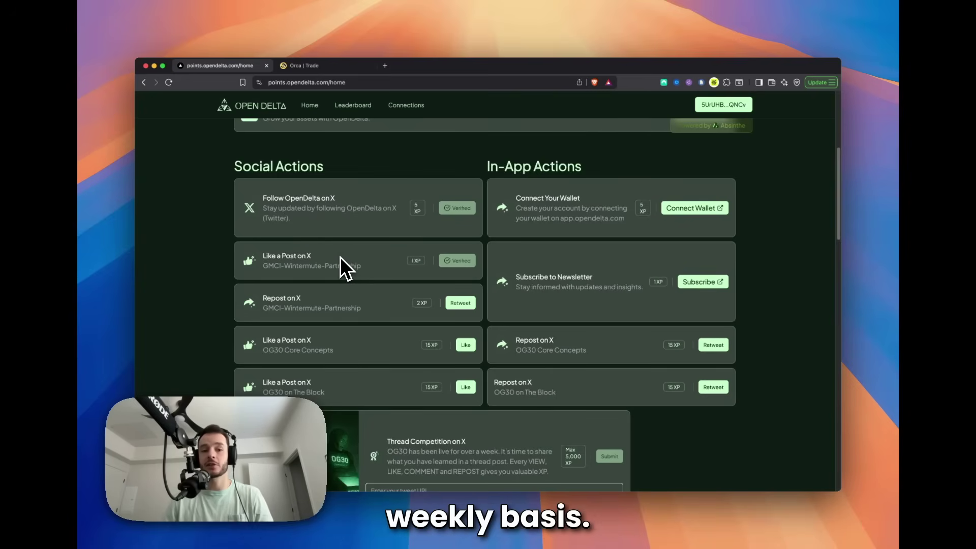
scroll(382, 309, "down", 3)
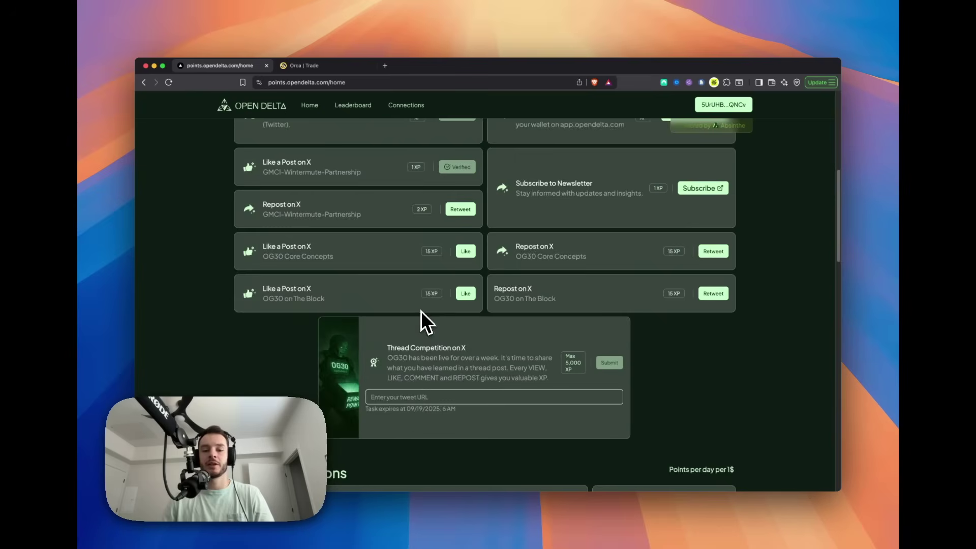
scroll(420, 320, "down", 2)
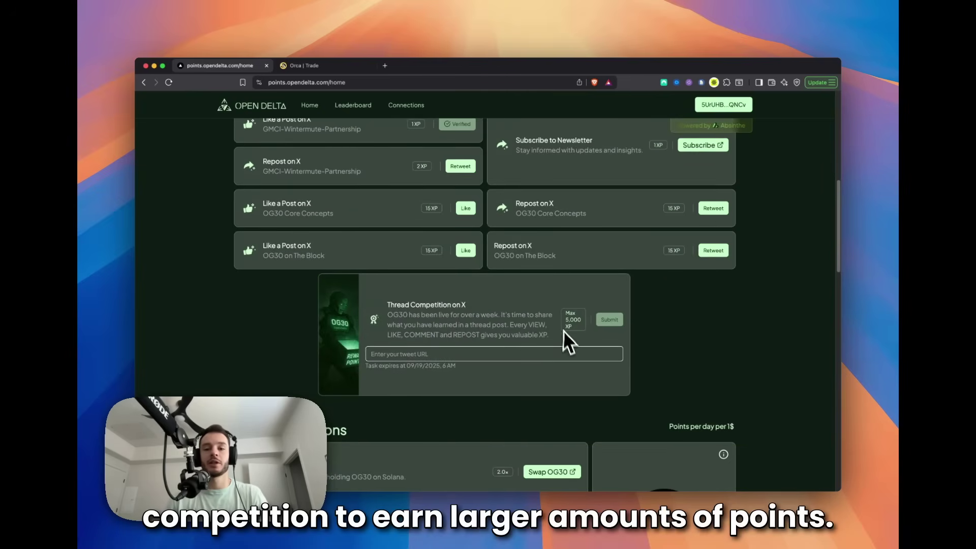
scroll(476, 352, "up", 1)
scroll(476, 352, "up", 5)
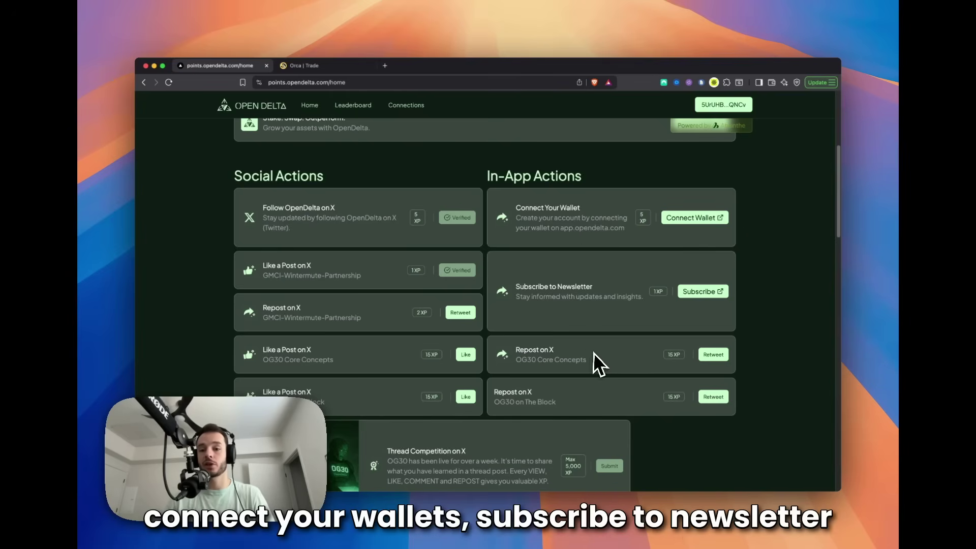
scroll(790, 303, "up", 2)
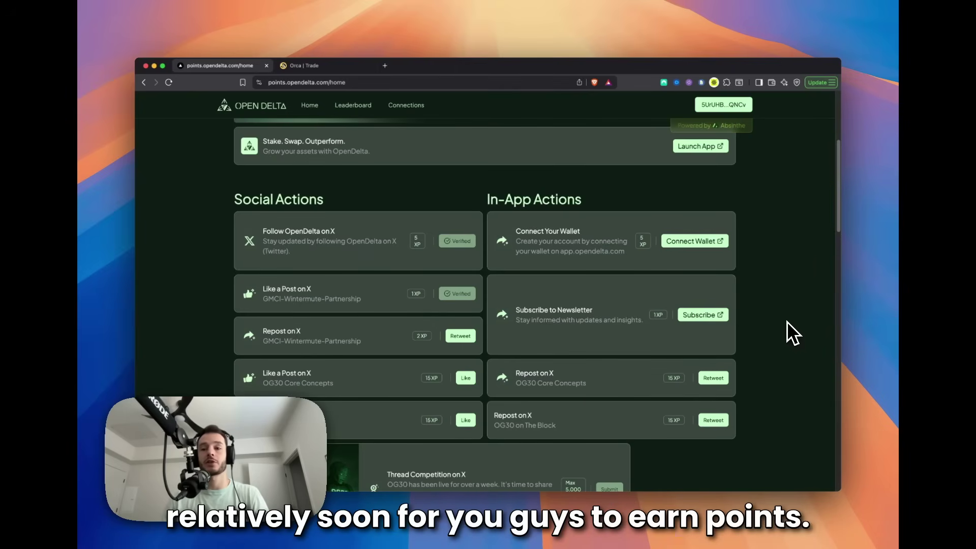
scroll(789, 328, "down", 5)
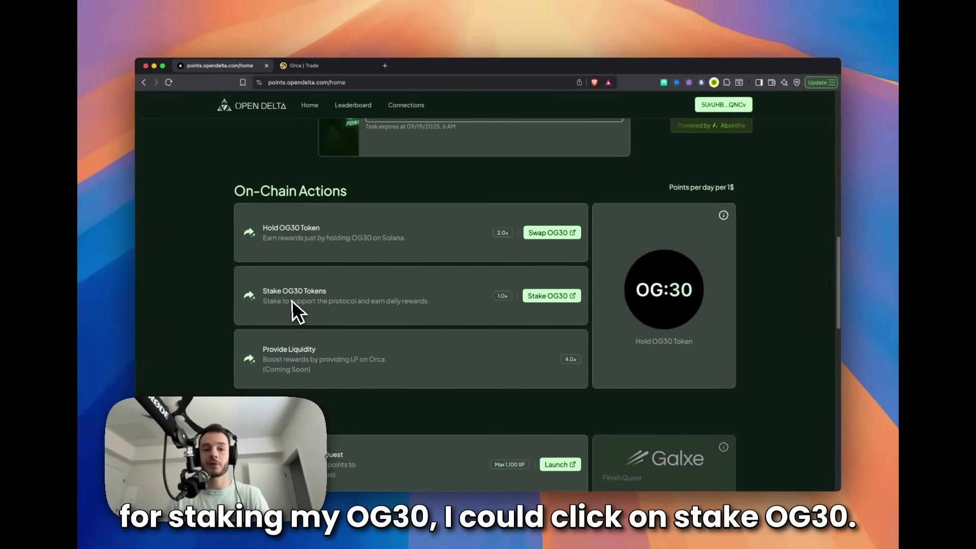
Check the OG30 staking page, return to points and try applying a referral code under Tell a Friend
left_click(550, 299)
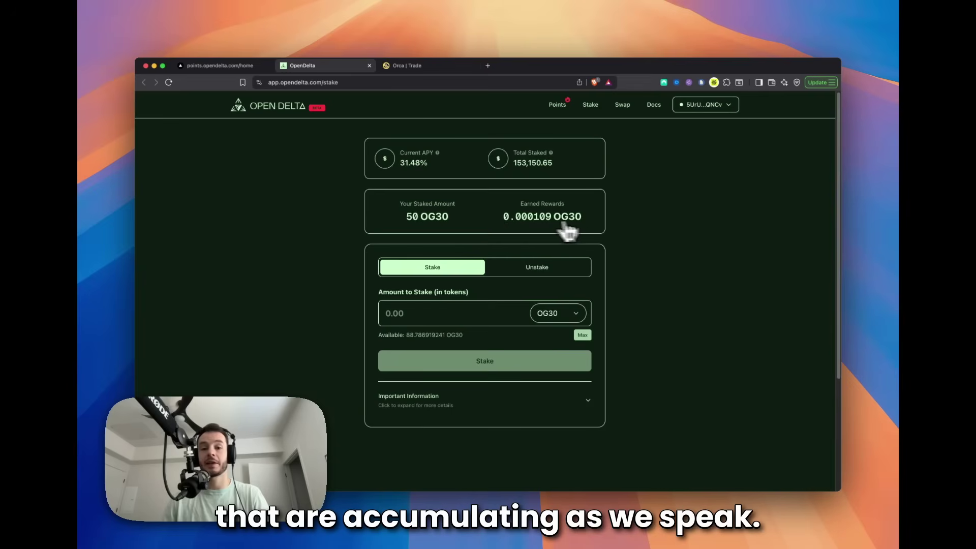
left_click(214, 65)
scroll(207, 220, "down", 3)
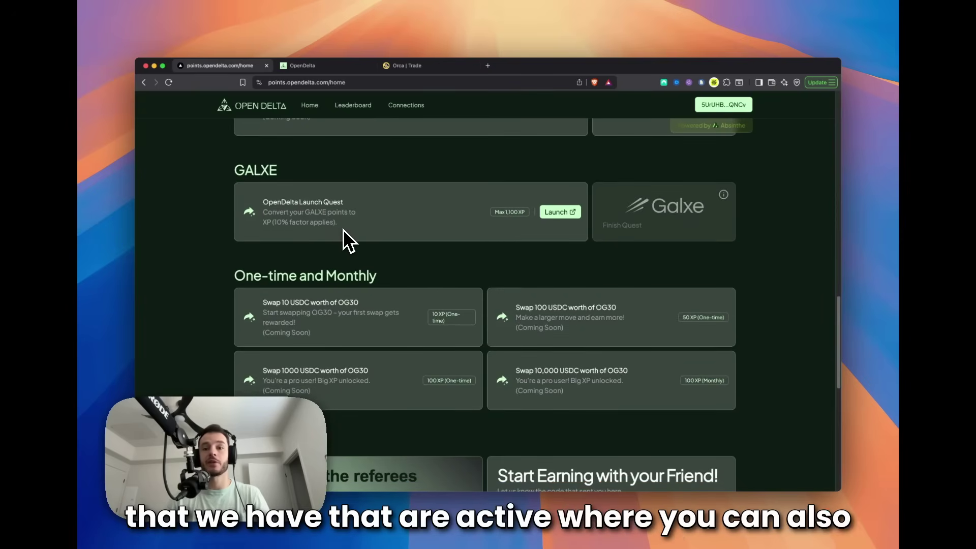
scroll(451, 217, "down", 2)
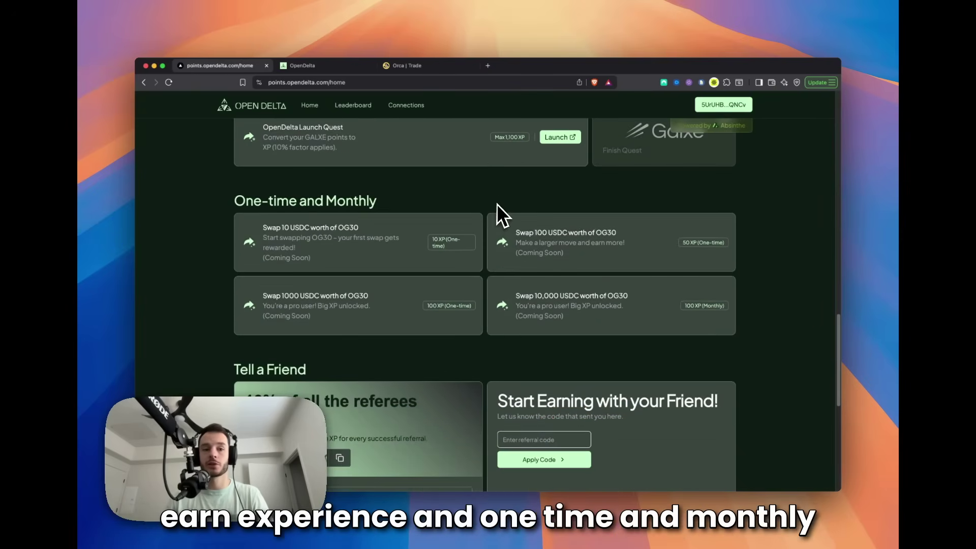
scroll(207, 231, "down", 1)
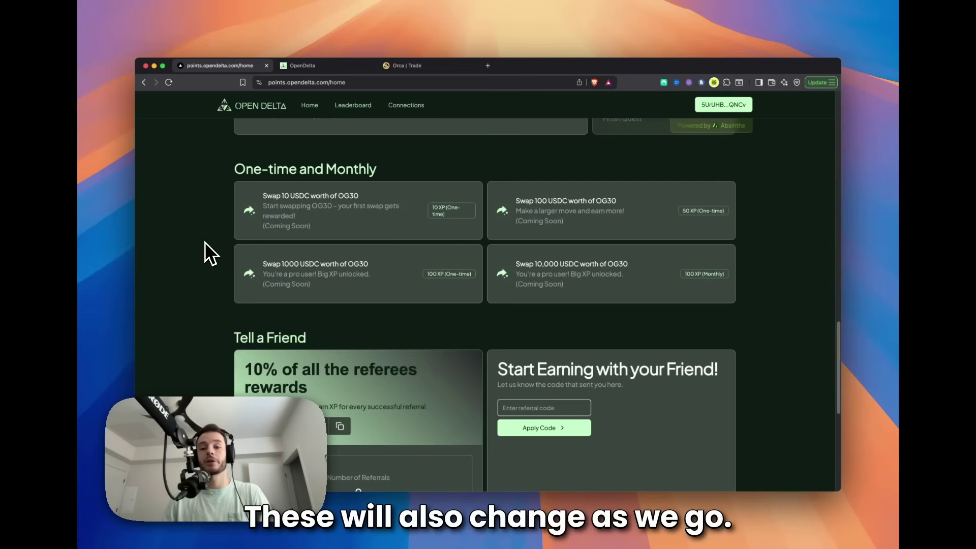
scroll(204, 242, "down", 4)
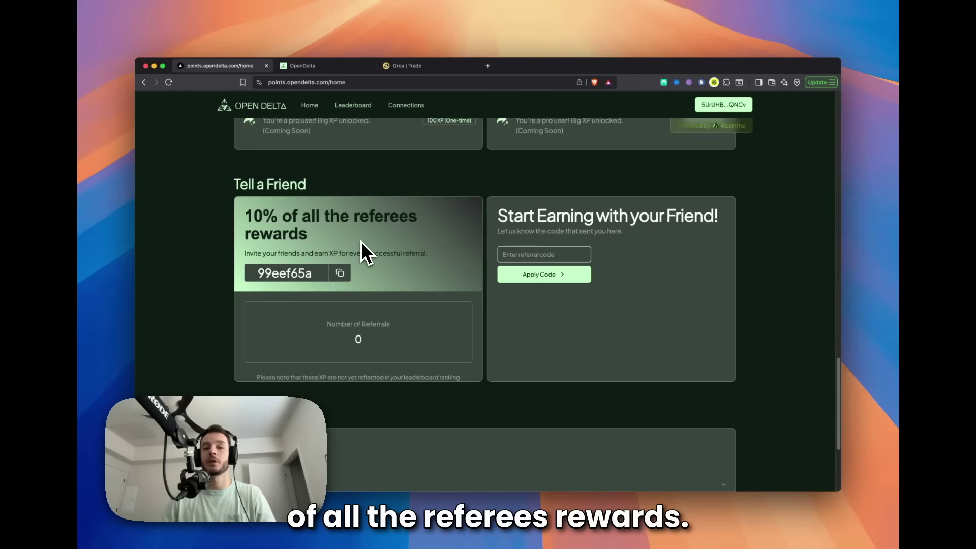
scroll(471, 254, "down", 1)
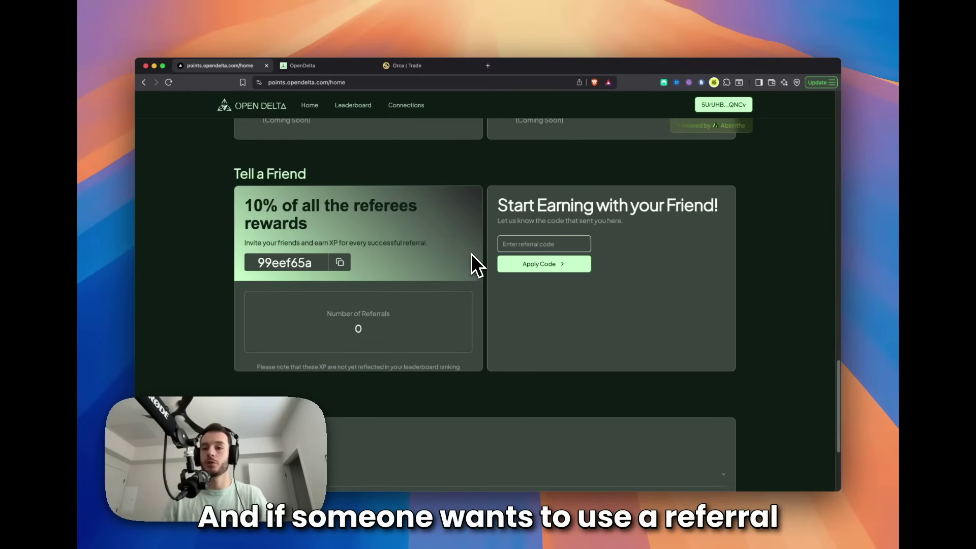
left_click(544, 263)
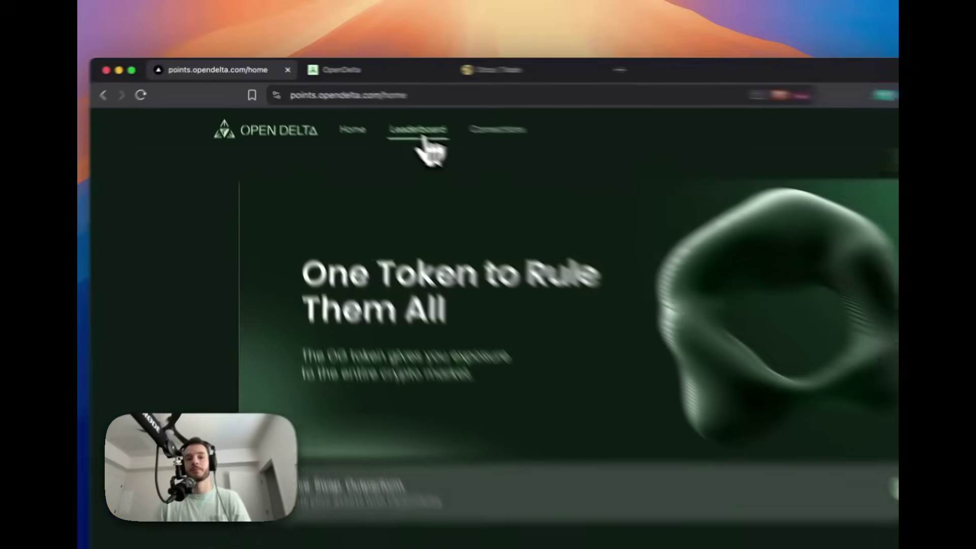
View the points leaderboard showing the wallet at rank 245 with 50.71 XP
left_click(356, 112)
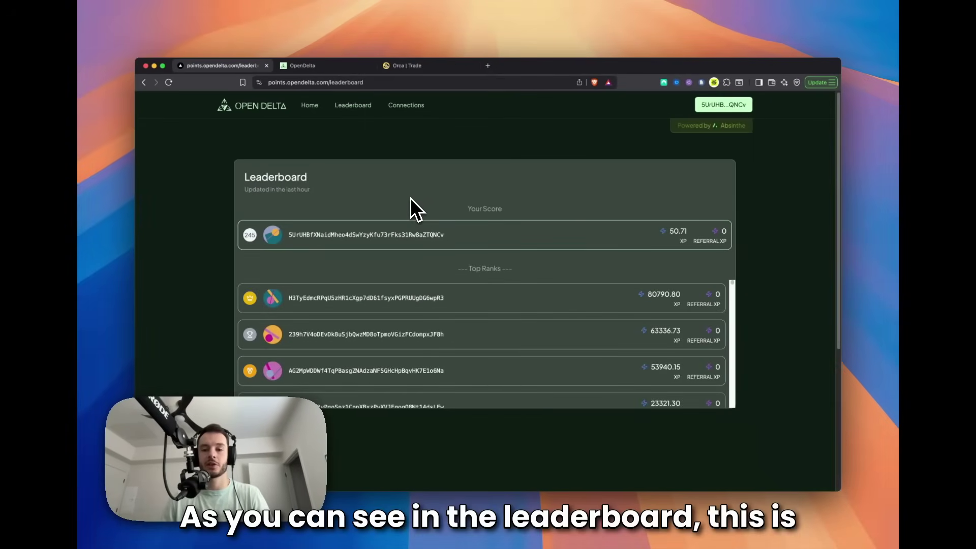
scroll(775, 242, "down", 1)
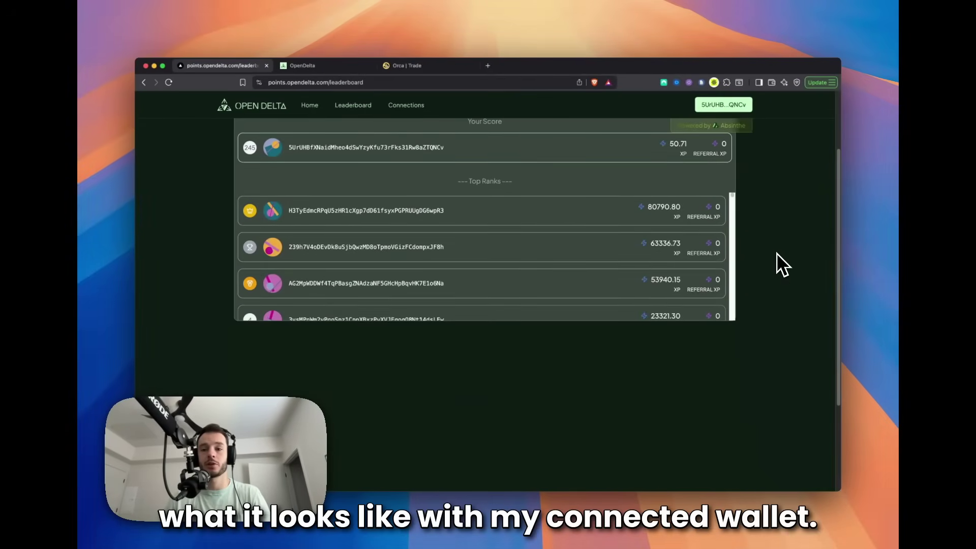
scroll(776, 252, "up", 2)
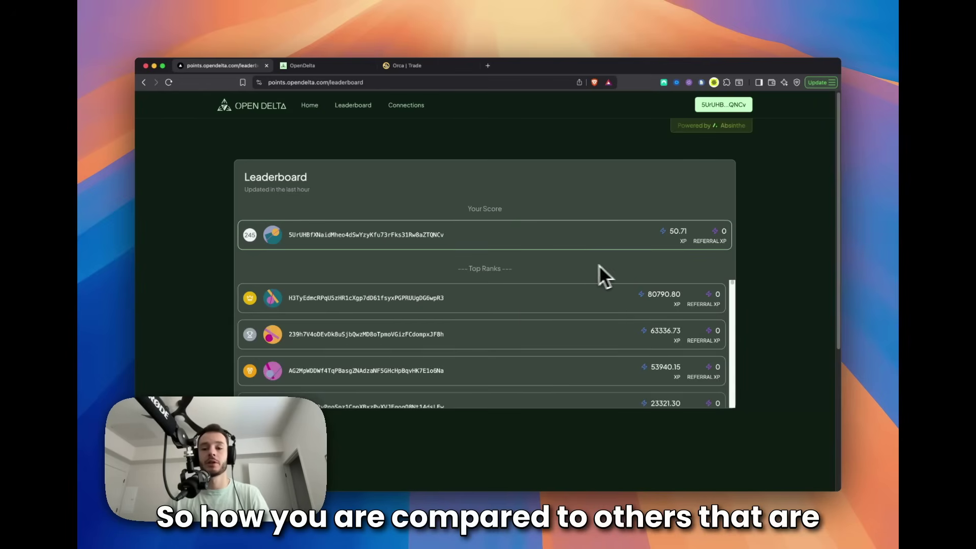
scroll(591, 271, "down", 1)
scroll(582, 268, "down", 2)
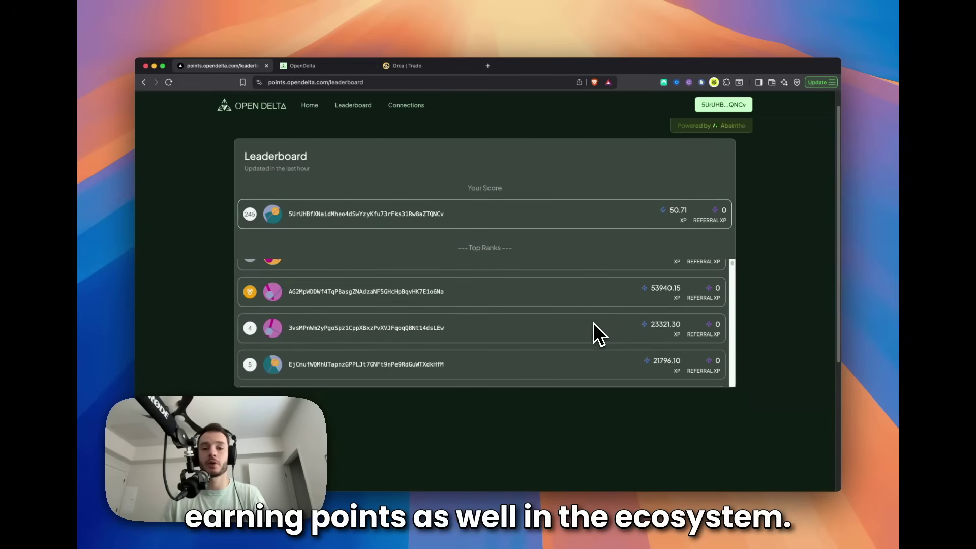
scroll(594, 322, "down", 5)
scroll(590, 330, "up", 2)
scroll(590, 331, "up", 2)
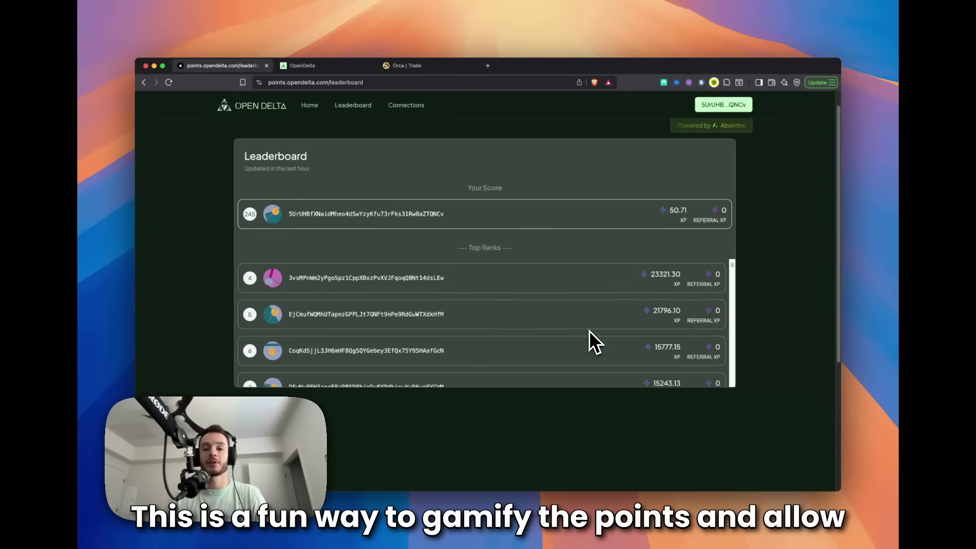
scroll(589, 330, "up", 3)
scroll(579, 268, "up", 1)
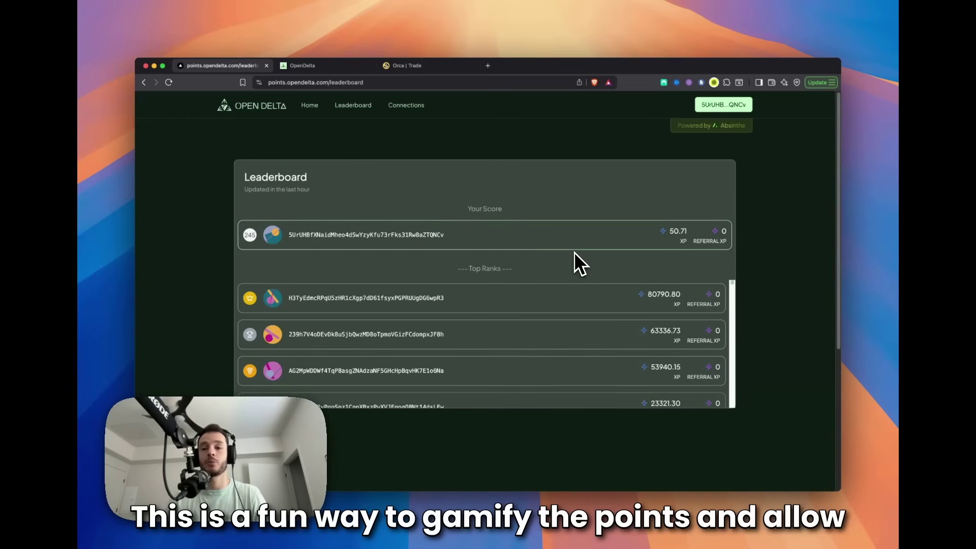